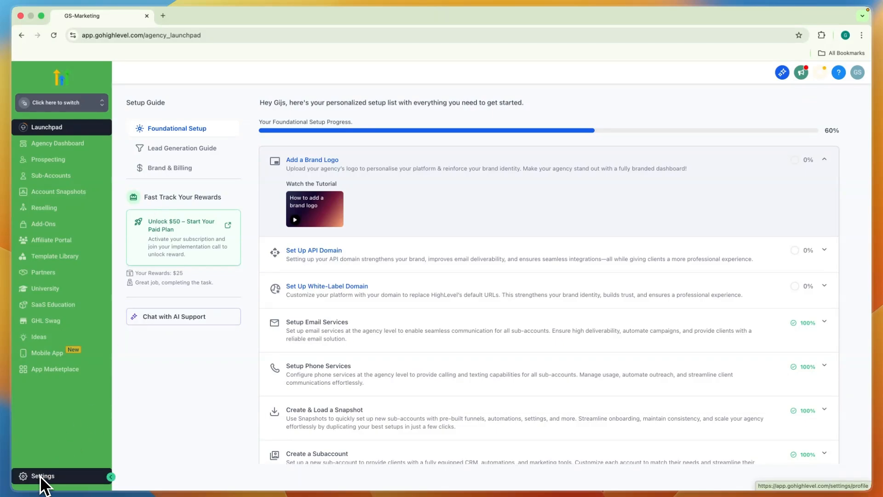
- Go to the company's whitelabel settings and upload a portrait picture as the brand logo
click(42, 476)
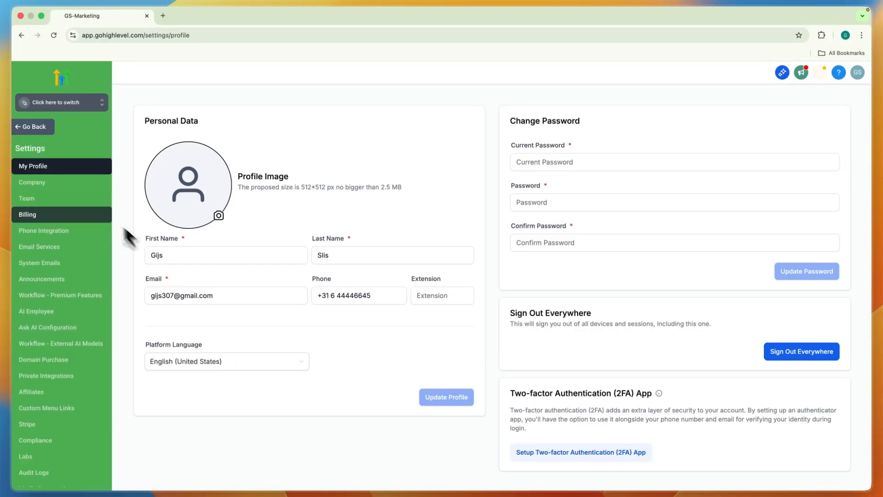
click(35, 184)
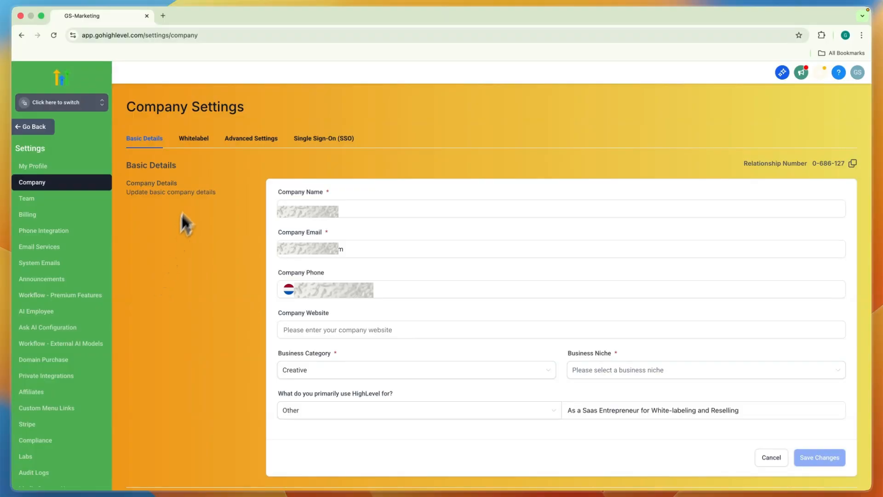
click(194, 143)
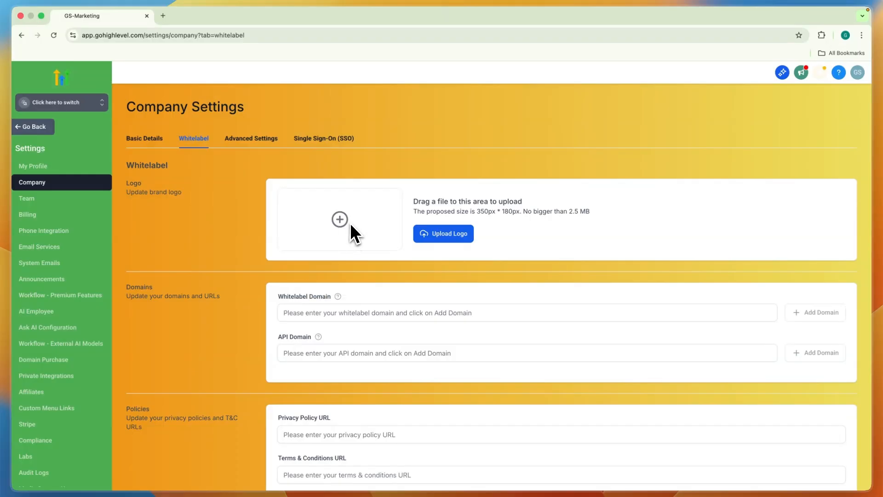
click(440, 233)
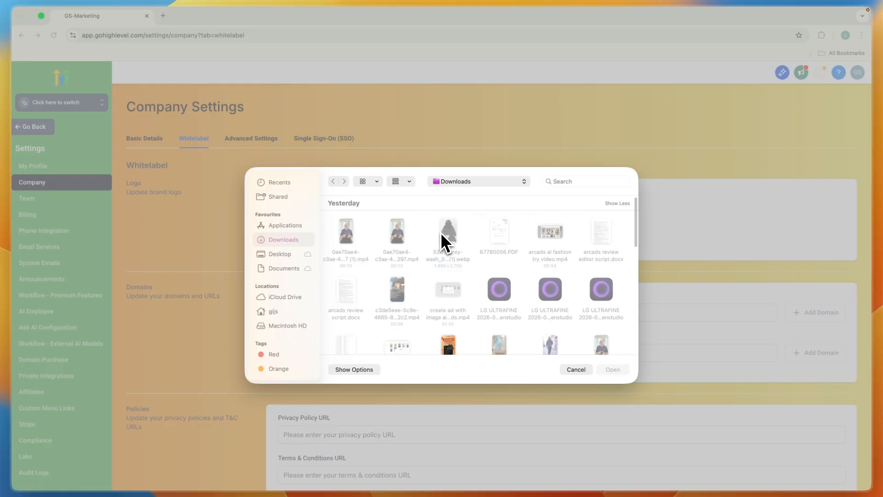
double_click(355, 244)
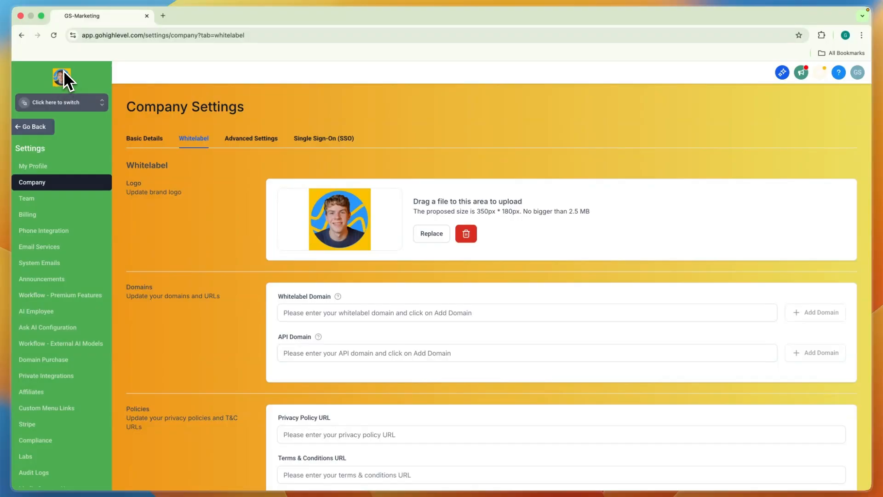
- Enter app.danistutorials.live as the whitelabel domain, add it, and continue to its required DNS record details
scroll(268, 203, down, 3)
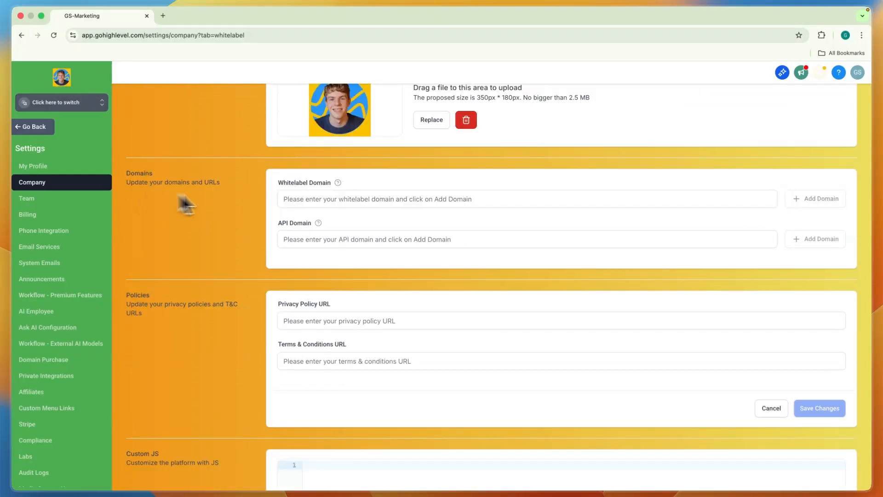
drag(270, 189, 325, 189)
drag(276, 222, 300, 235)
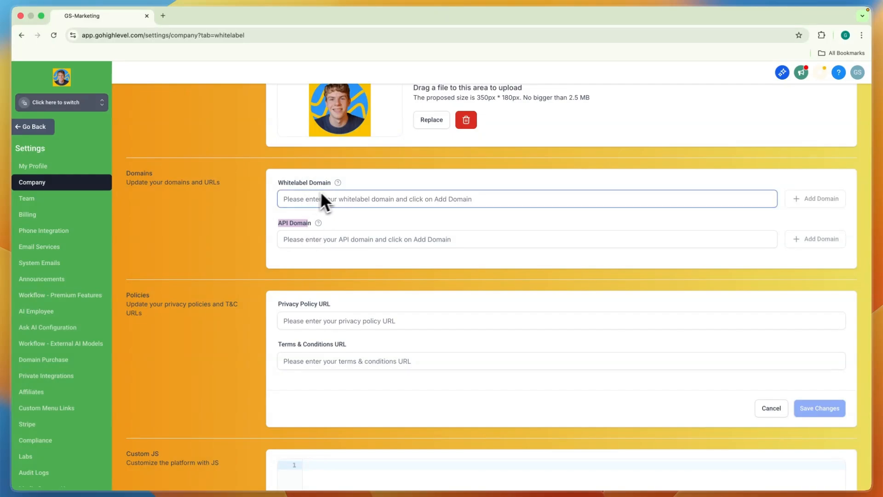
click(529, 203)
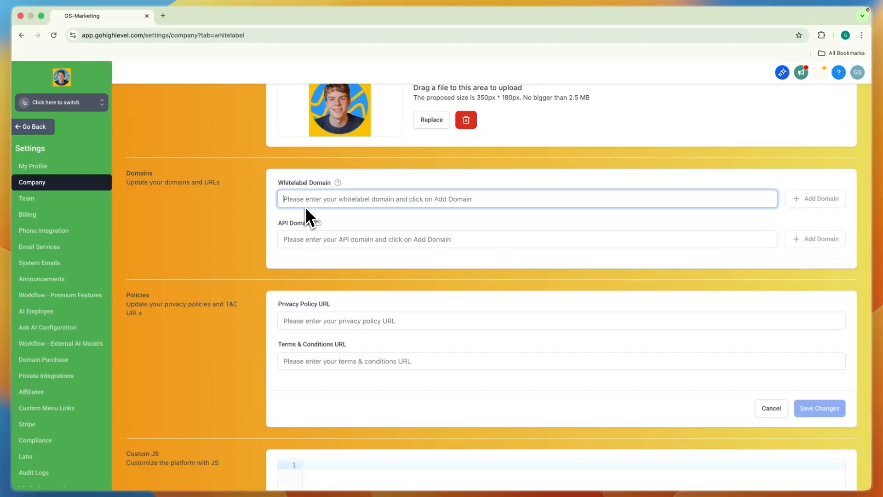
text(app)
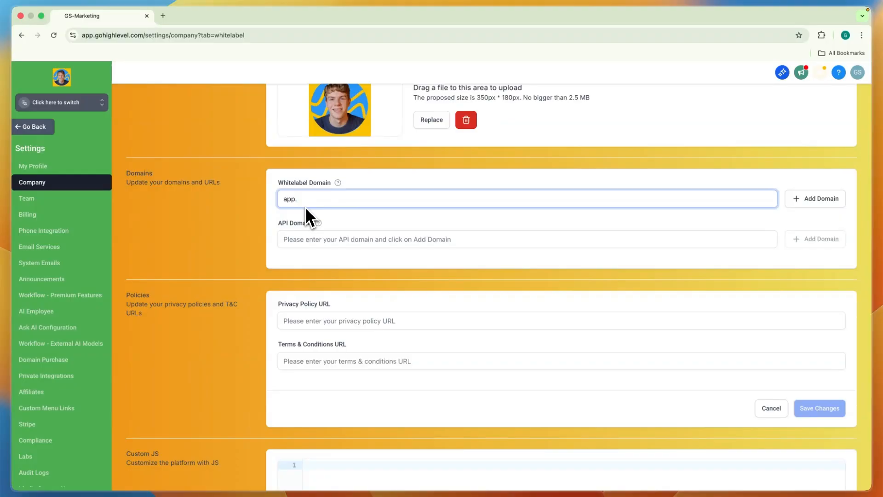
text(.danistutorials.live)
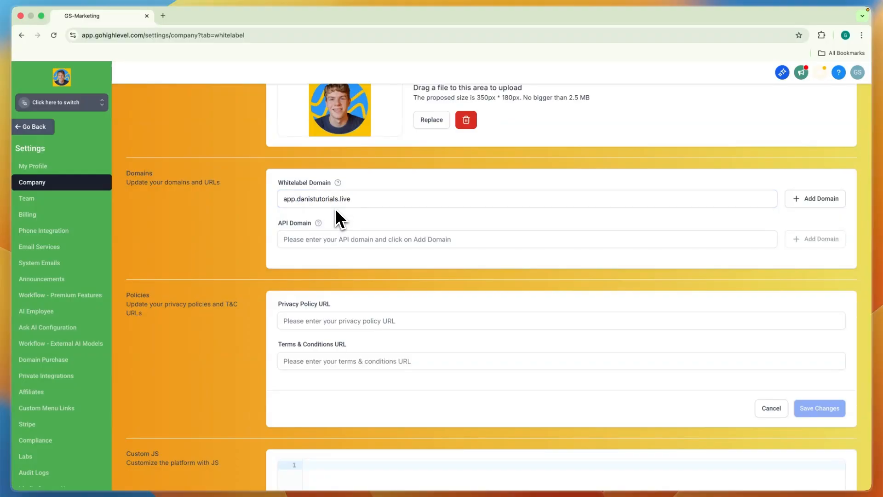
click(379, 213)
click(815, 199)
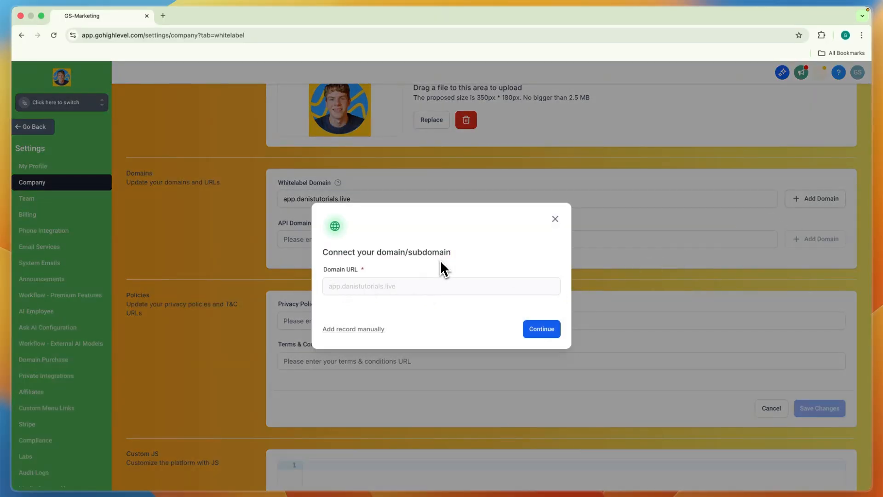
click(541, 328)
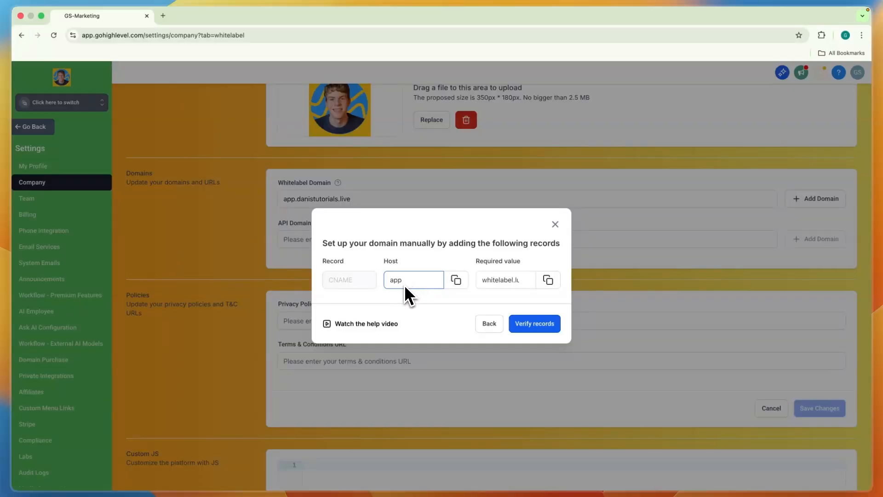
- Open GoDaddy in a new browser tab and go to the DNS records of danistutorials.live
click(163, 16)
text(godaddy)
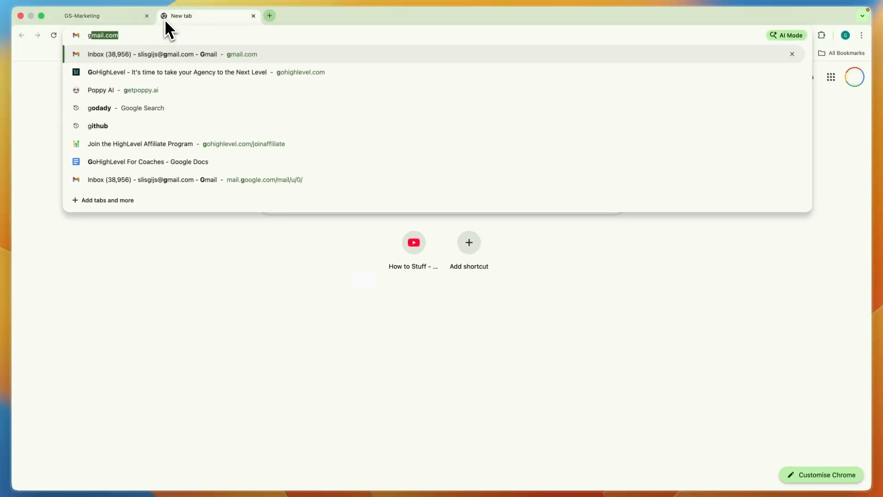
key(Return)
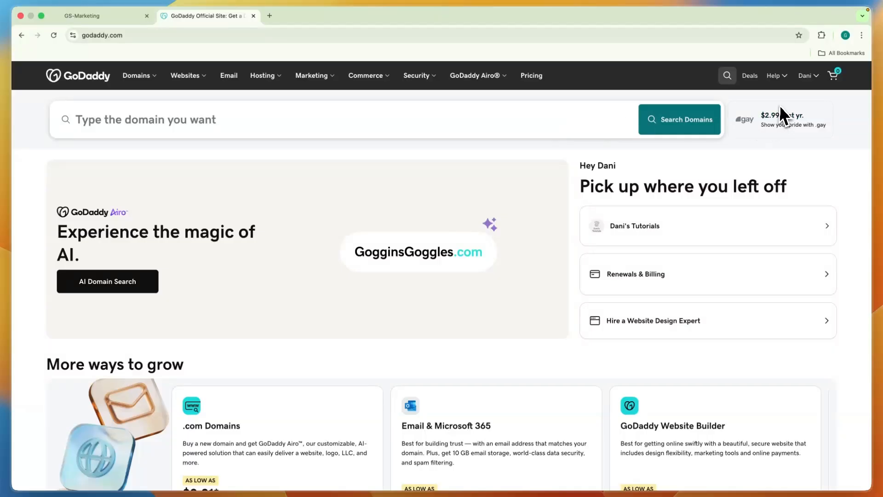
click(808, 79)
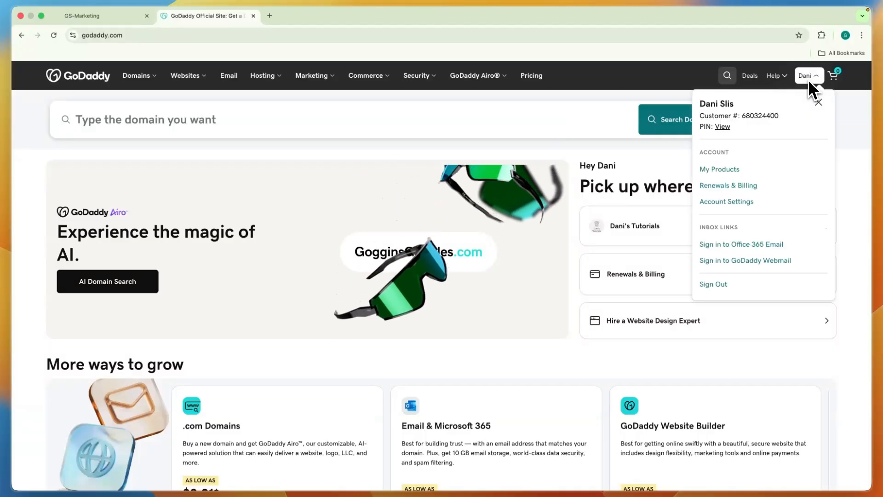
click(732, 172)
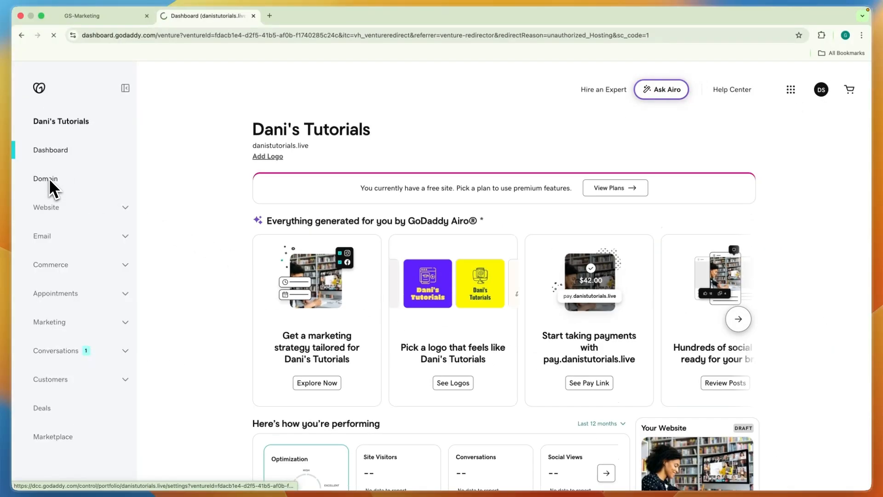
click(50, 181)
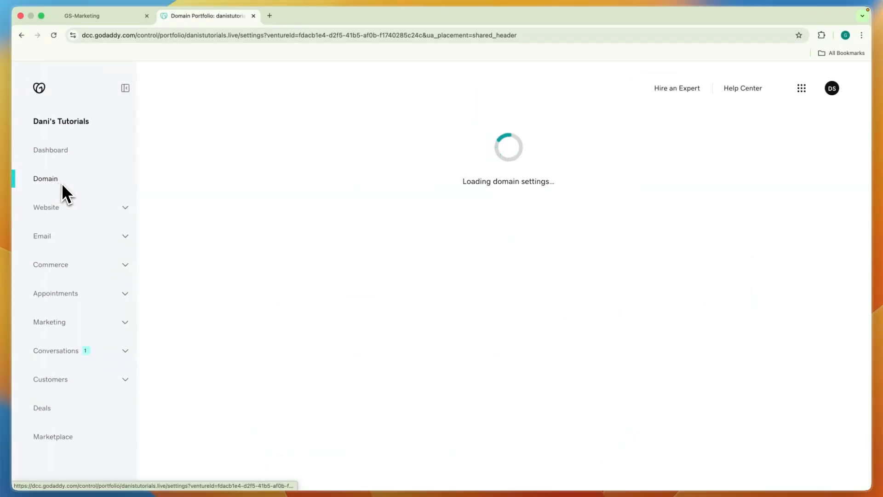
click(302, 200)
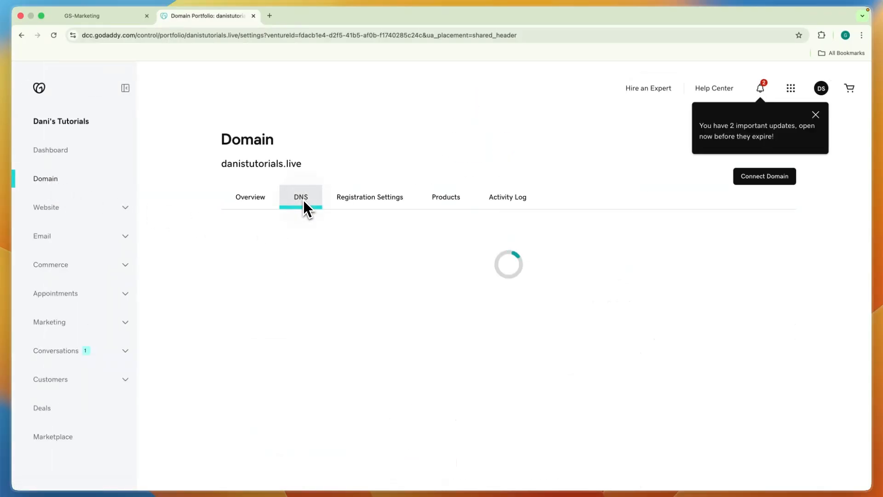
scroll(308, 276, down, 2)
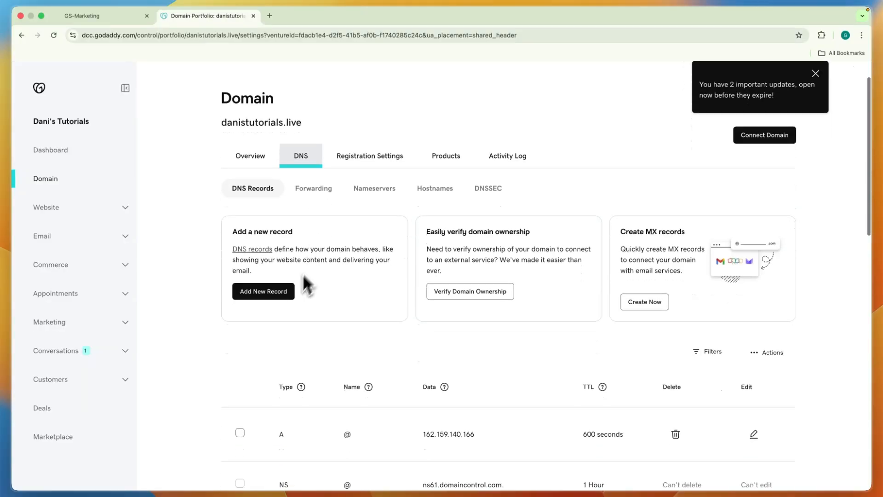
- Start a new CNAME record and name it app, copying the host value from the HighLevel domain setup
click(267, 278)
scroll(273, 382, down, 1)
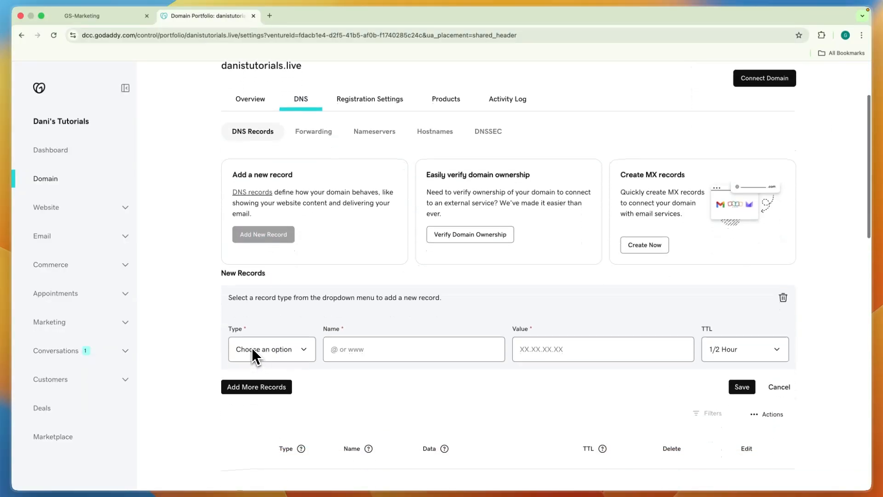
click(252, 349)
click(267, 379)
key(ctrl+Tab)
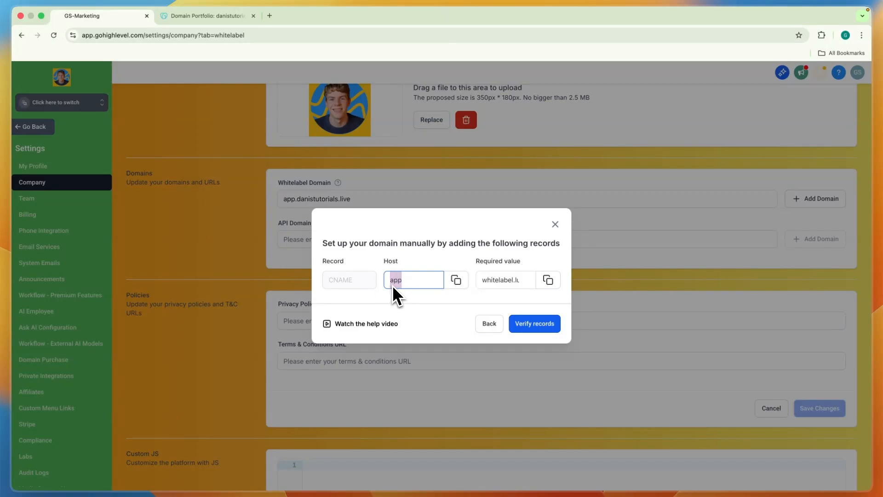
click(456, 280)
key(ctrl+Tab)
click(387, 354)
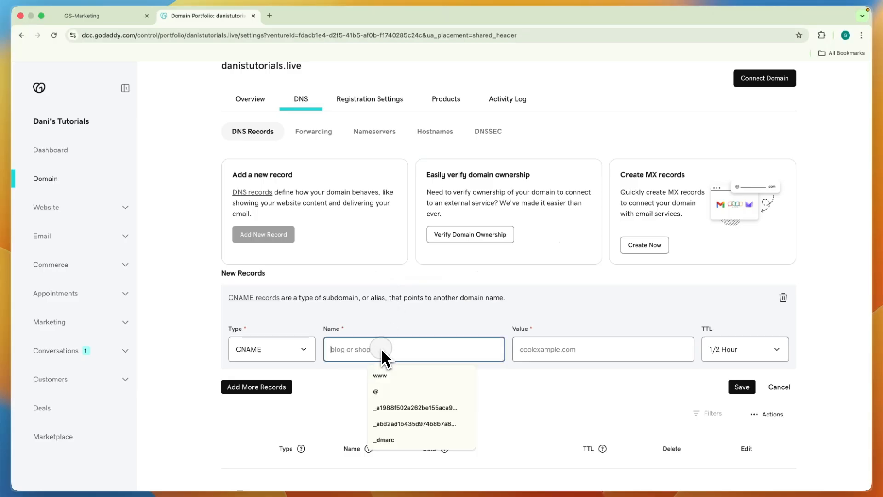
key(super+v)
- Copy HighLevel's required value whitelabel.ludicrous.cloud into the CNAME record's value in GoDaddy and save the record
key(ctrl+Tab)
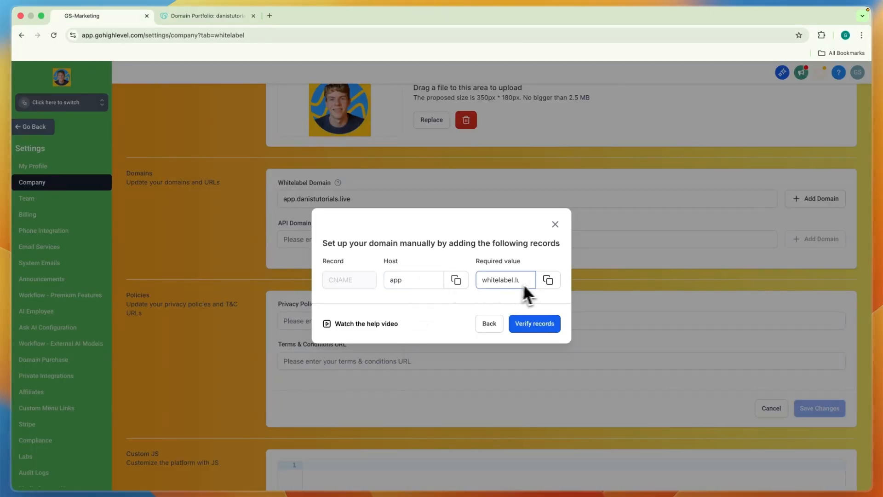
click(547, 281)
key(ctrl+Tab)
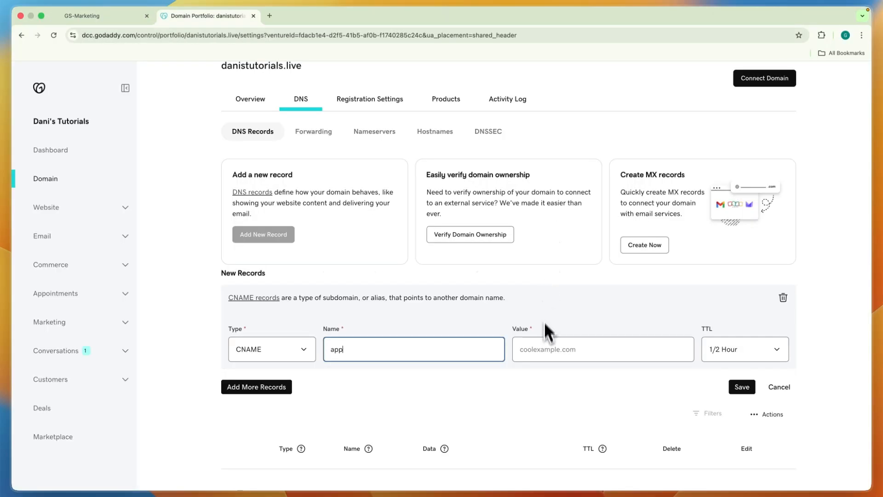
click(550, 348)
key(super+v)
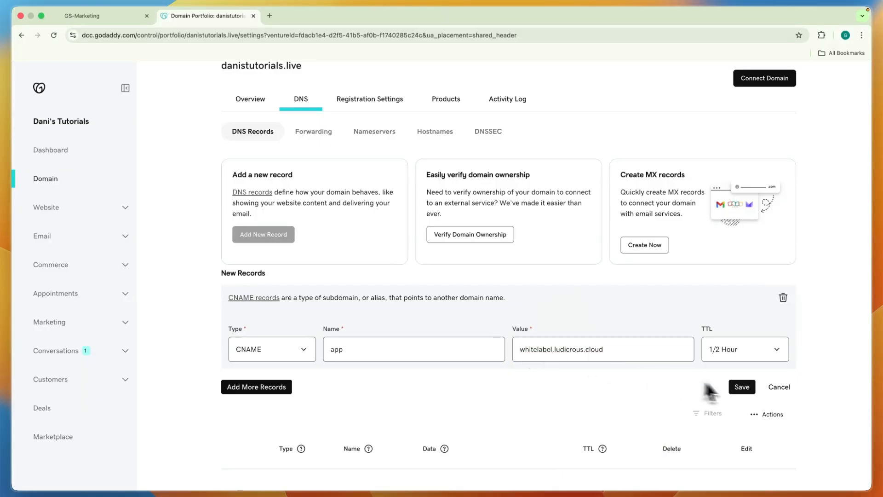
click(742, 388)
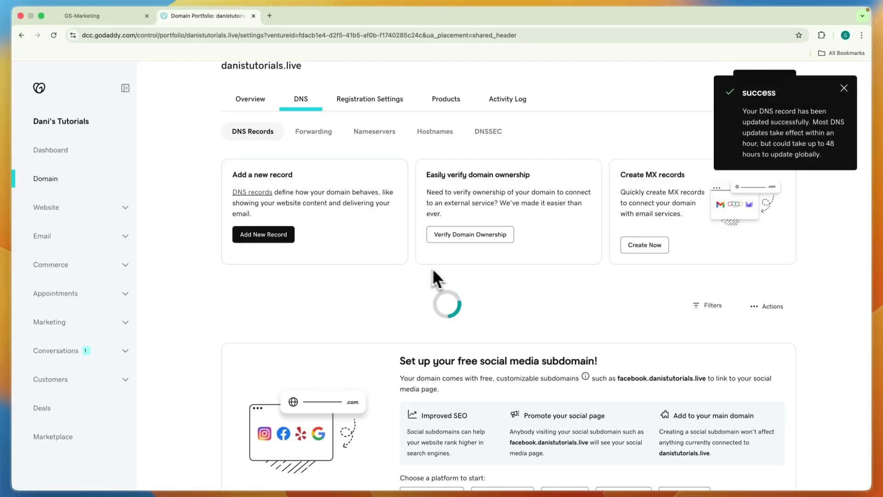
- Return to HighLevel and verify the DNS records for app.danistutorials.live
key(ctrl+Tab)
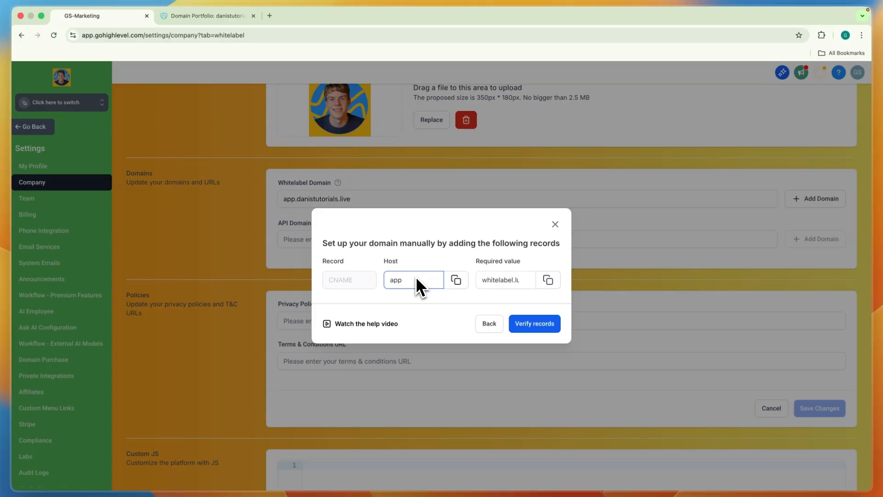
click(537, 327)
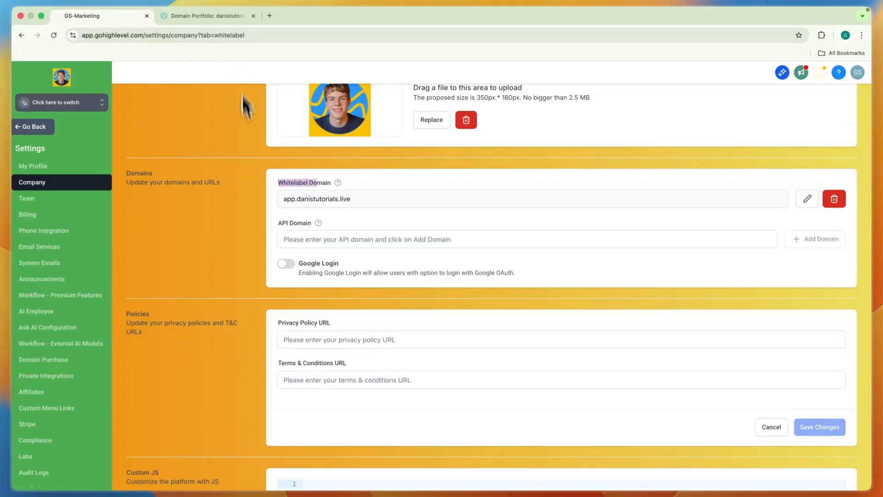
- Add api.danistutorials.live as the API domain and continue to its manual DNS record setup
click(275, 220)
drag(277, 222, 302, 225)
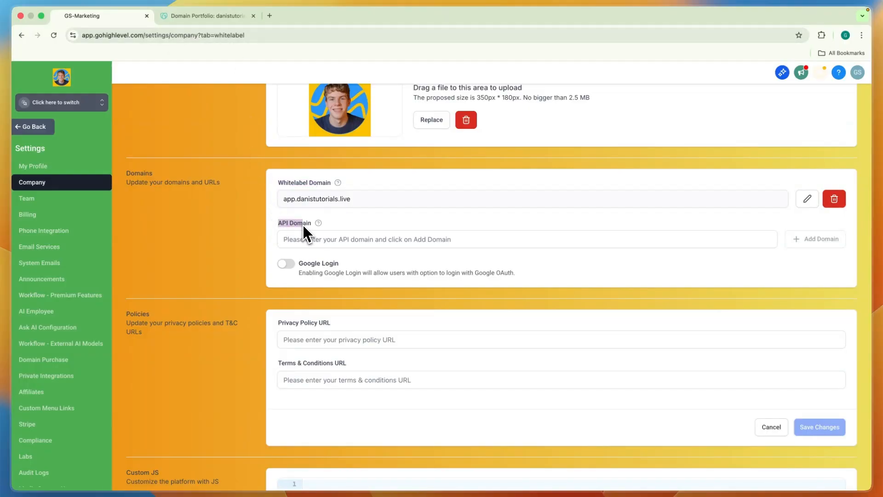
click(318, 222)
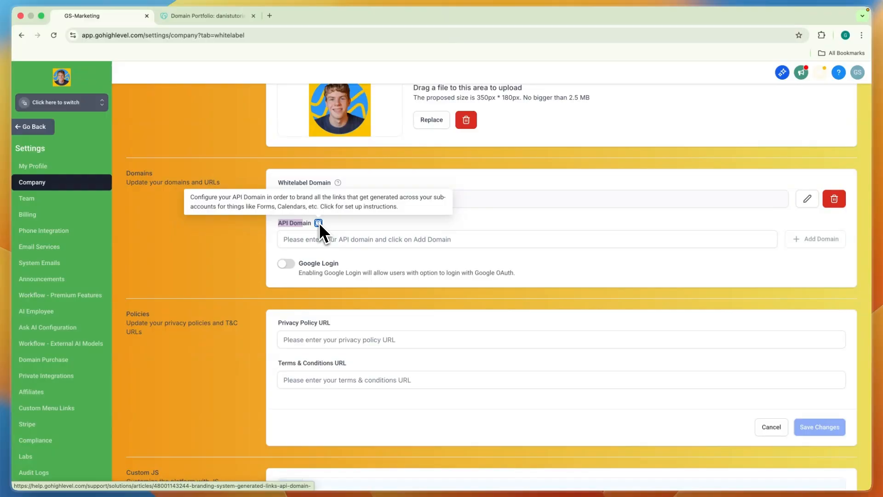
click(346, 221)
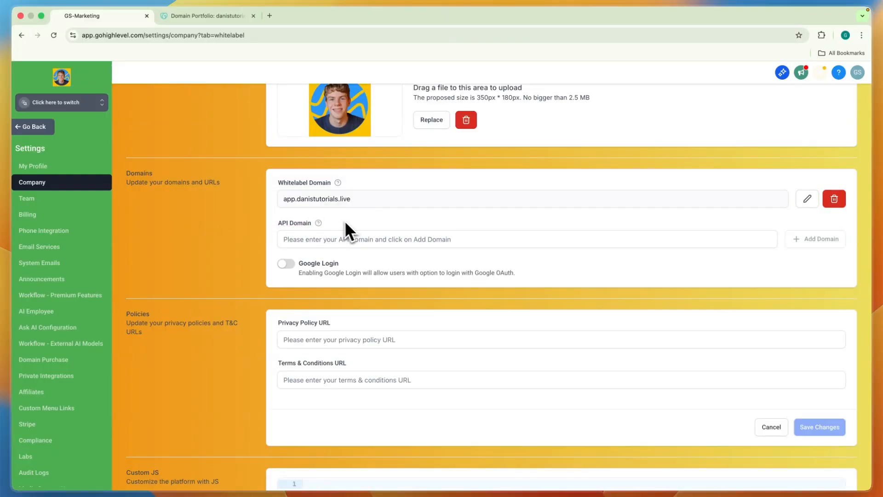
click(308, 239)
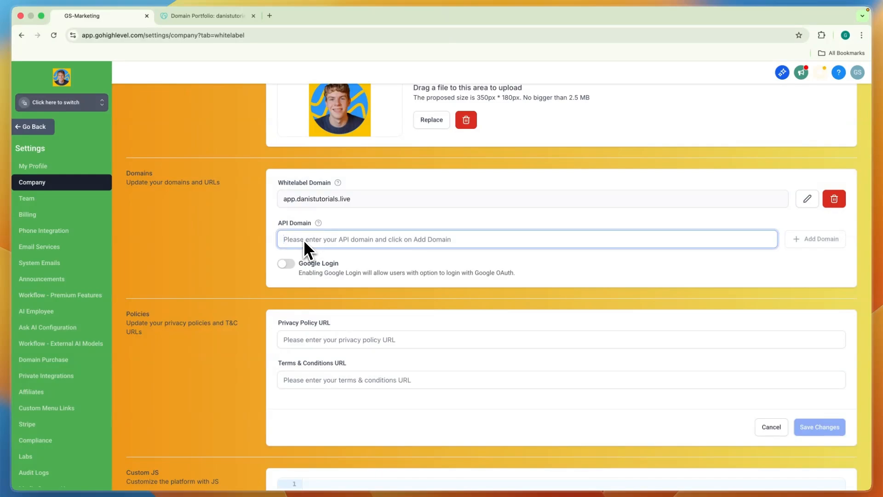
text(api)
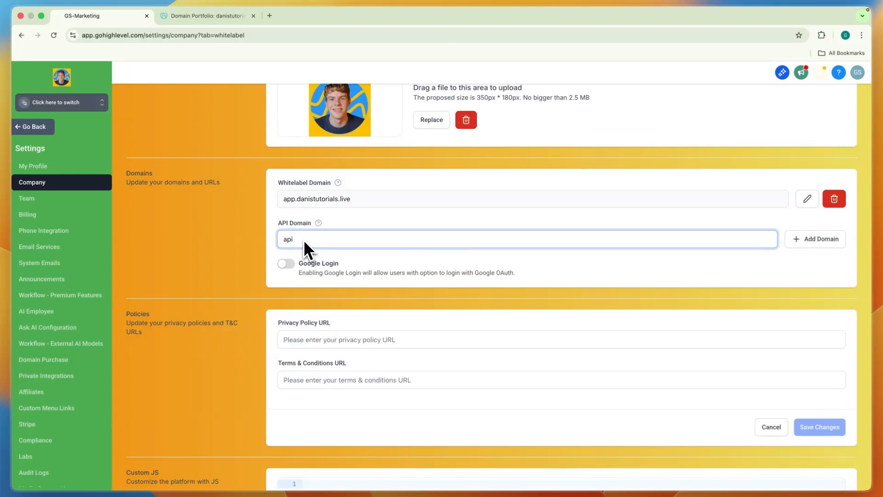
text(.danistutorials.live)
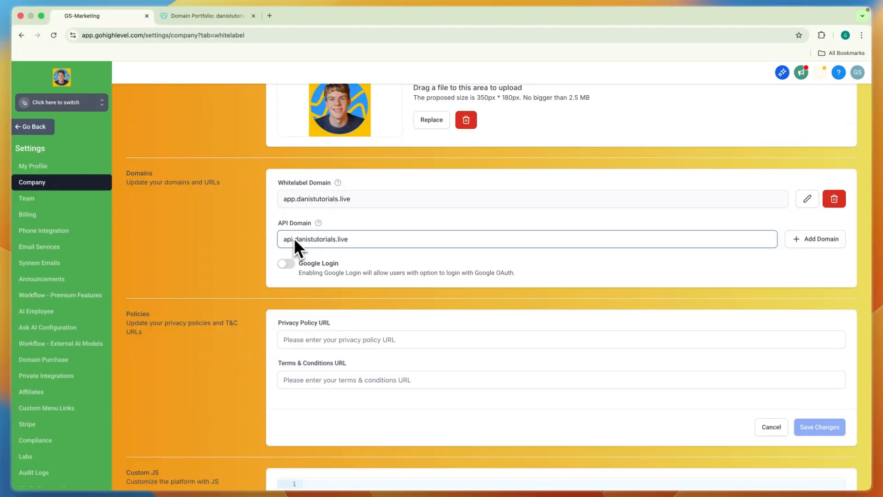
click(790, 243)
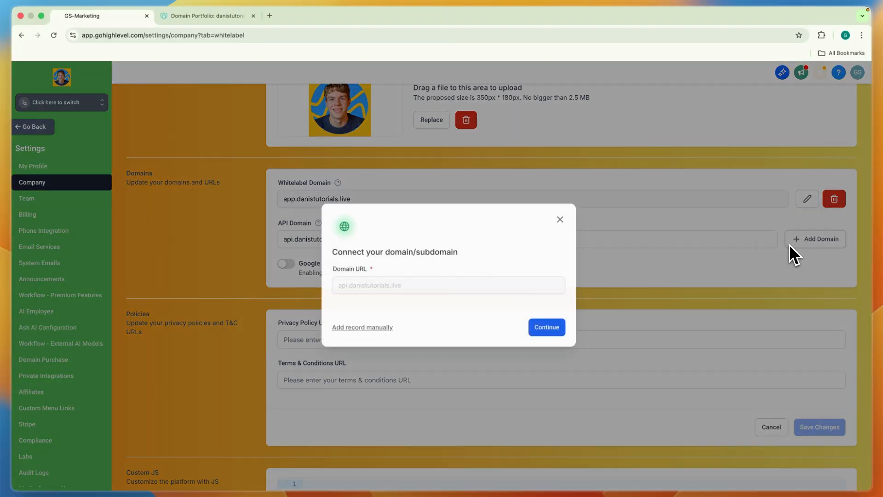
click(535, 332)
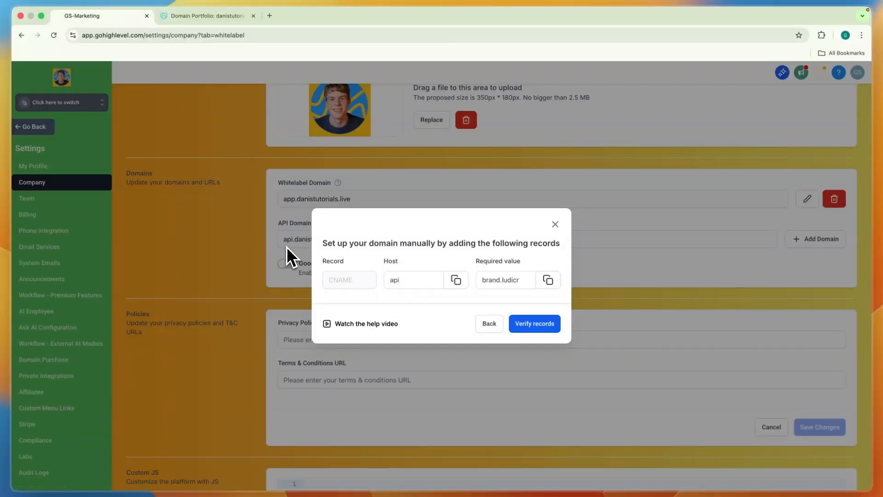
- Switch to GoDaddy and start a new CNAME record named api for danistutorials.live
key(ctrl+Tab)
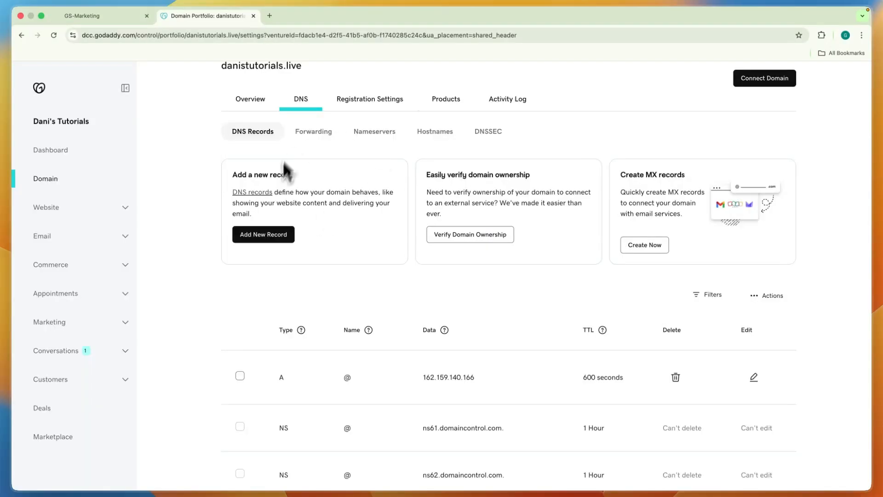
click(269, 238)
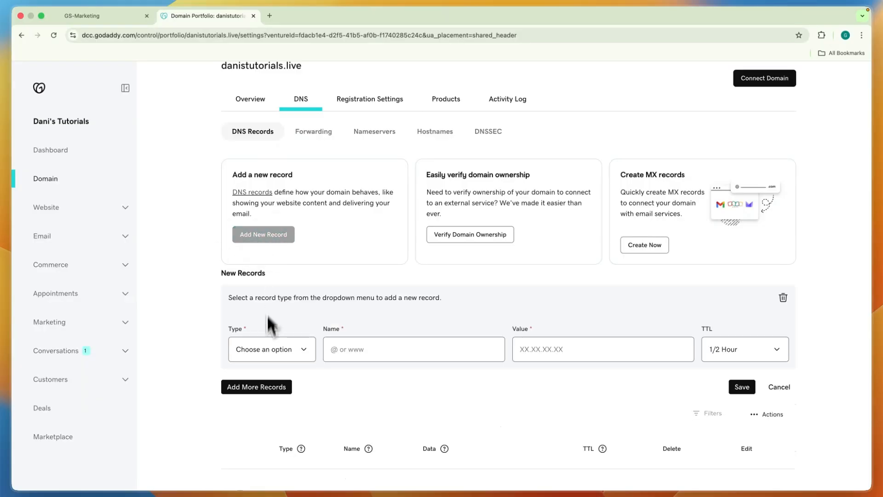
click(270, 350)
click(267, 378)
click(380, 350)
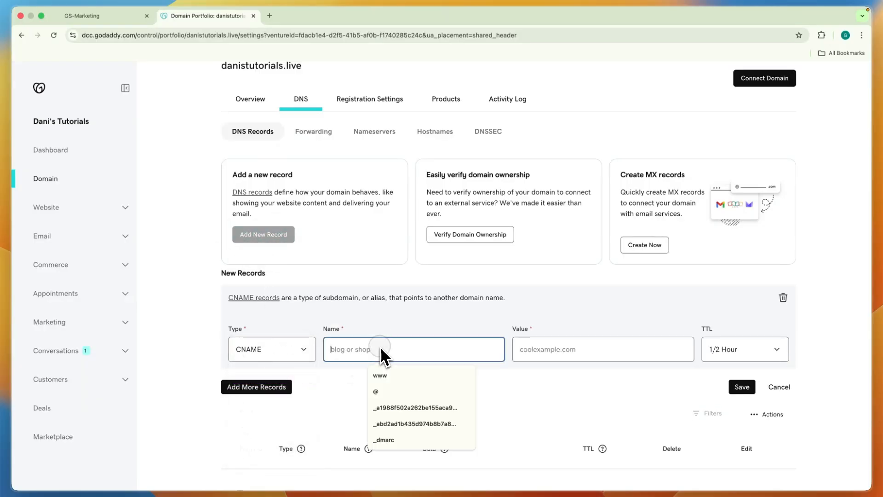
text(api)
- Copy HighLevel's required value brand.ludicrous.cloud into the api CNAME record's value in GoDaddy and save the record
key(ctrl+shift+Tab)
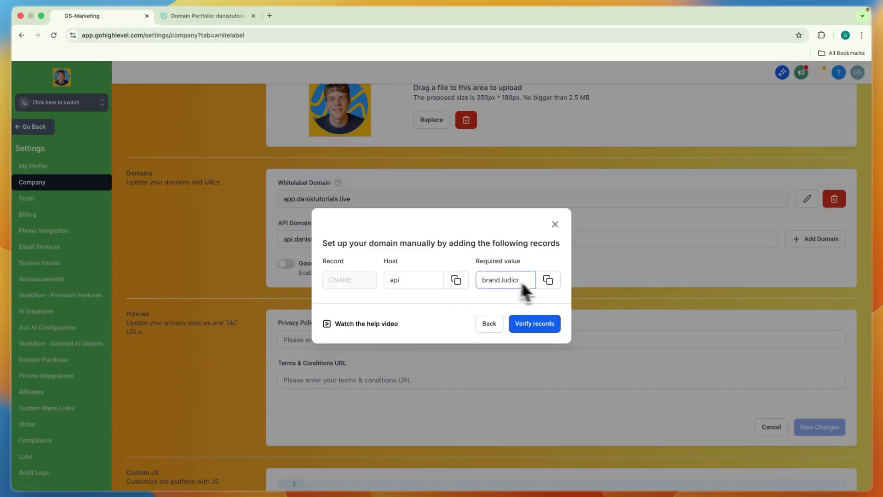
click(548, 281)
key(ctrl+Tab)
click(579, 349)
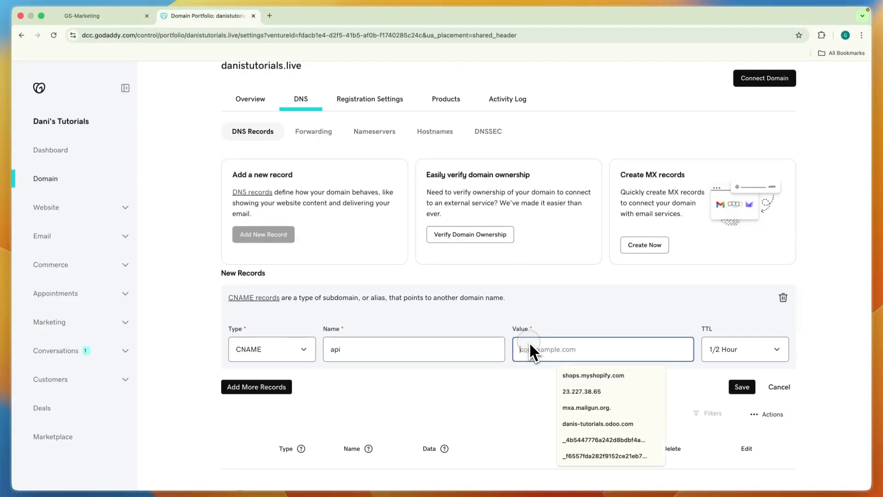
key(super+v)
click(740, 386)
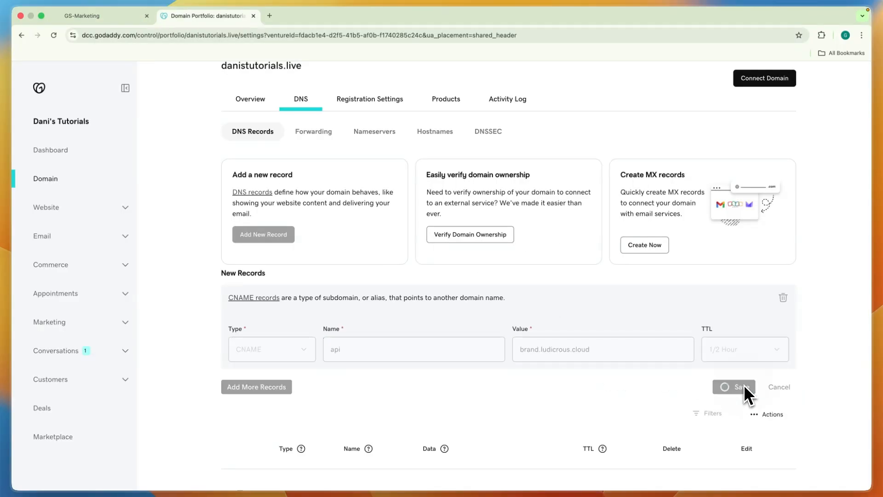
- Return to HighLevel and verify the DNS records for api.danistutorials.live
key(ctrl+shift+Tab)
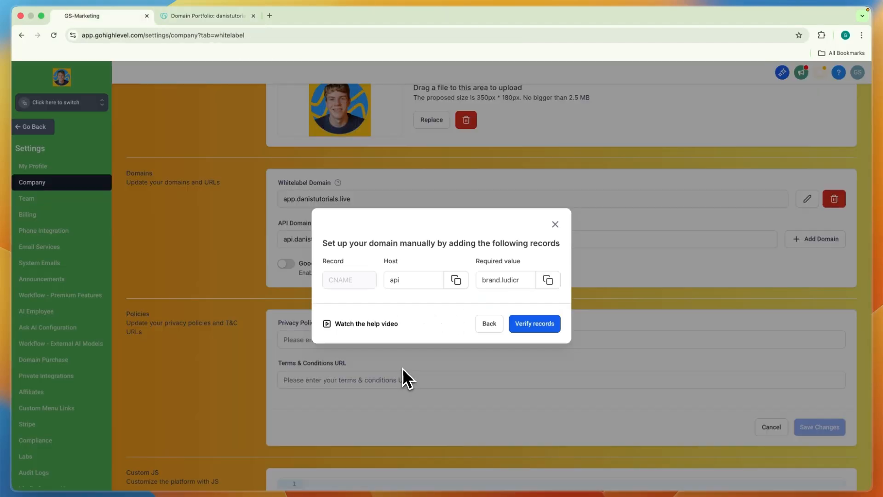
click(532, 330)
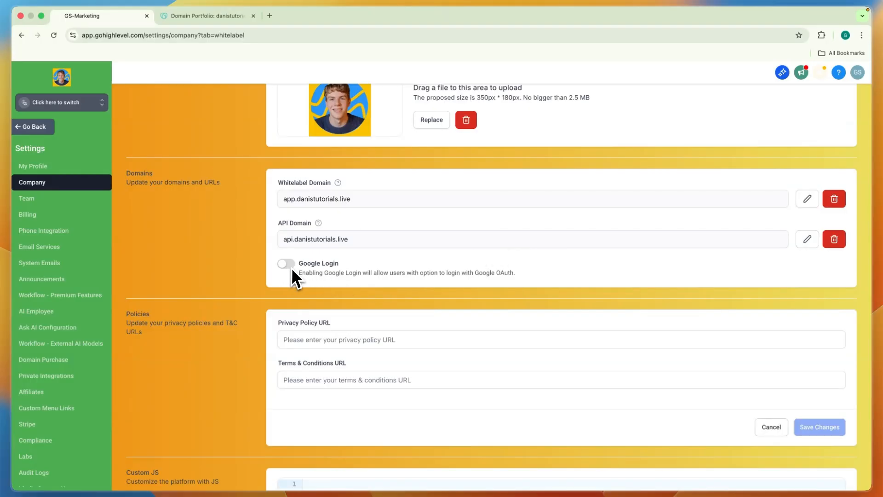
scroll(313, 235, down, 3)
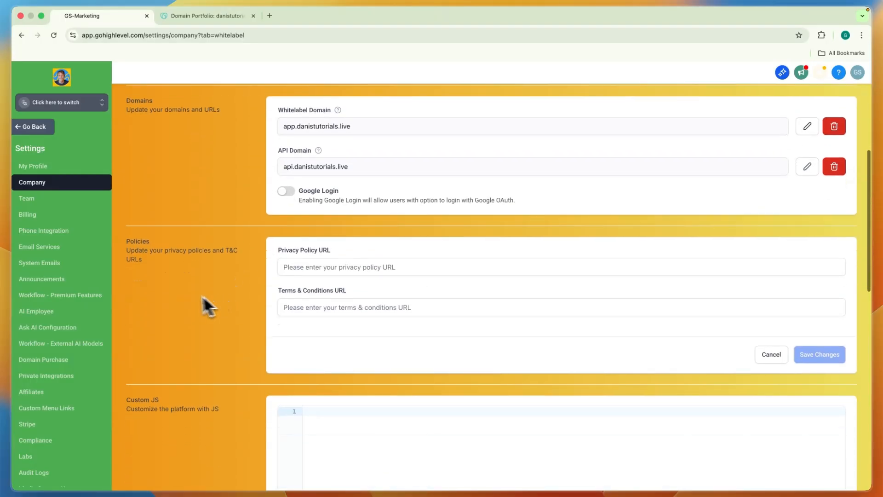
drag(130, 241, 142, 240)
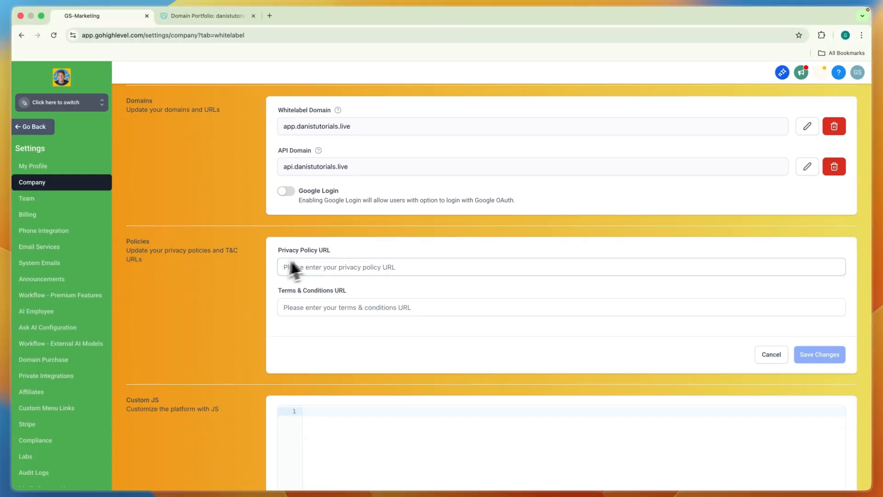
drag(279, 250, 321, 267)
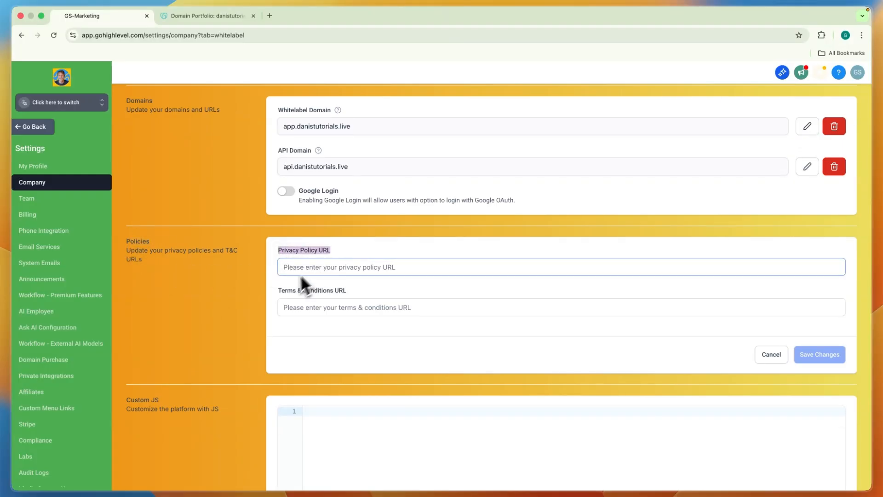
click(282, 294)
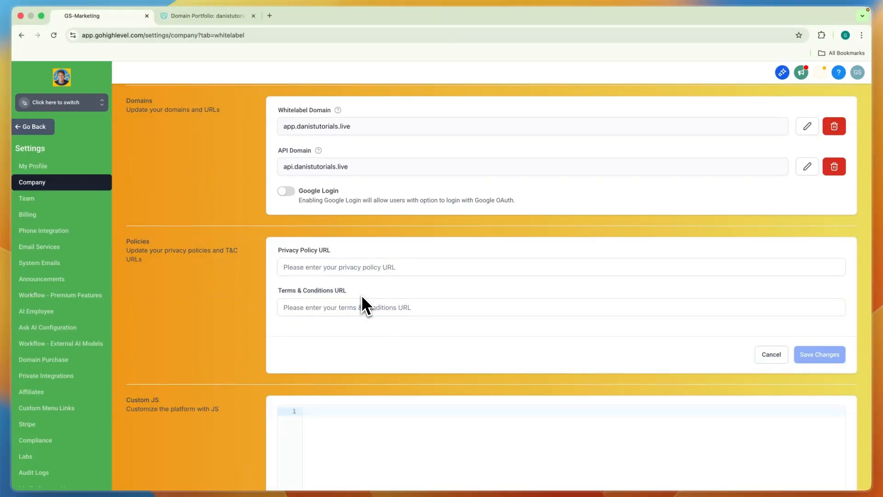
click(348, 304)
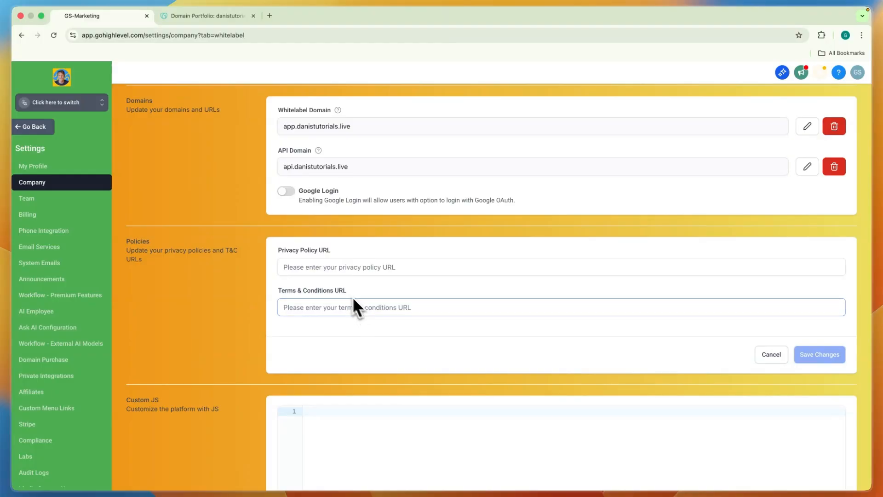
- Delete all the code in the whitelabel Custom CSS editor and save the changes
scroll(369, 297, down, 5)
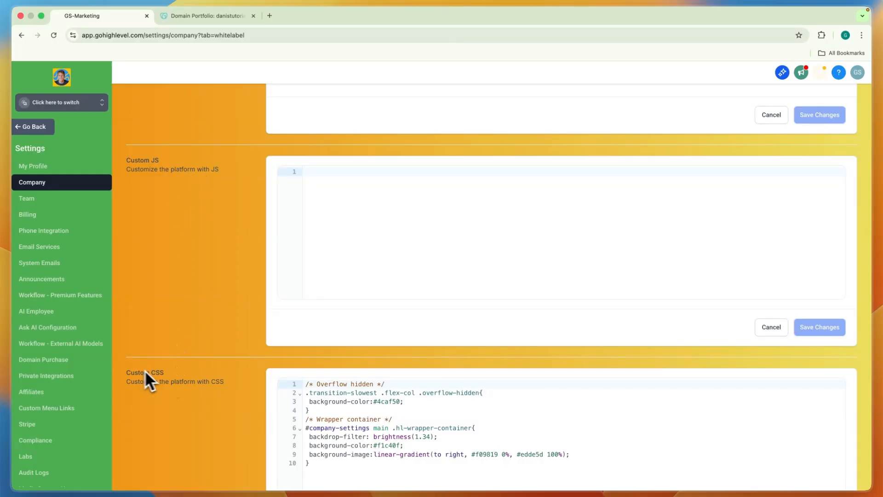
scroll(347, 420, down, 2)
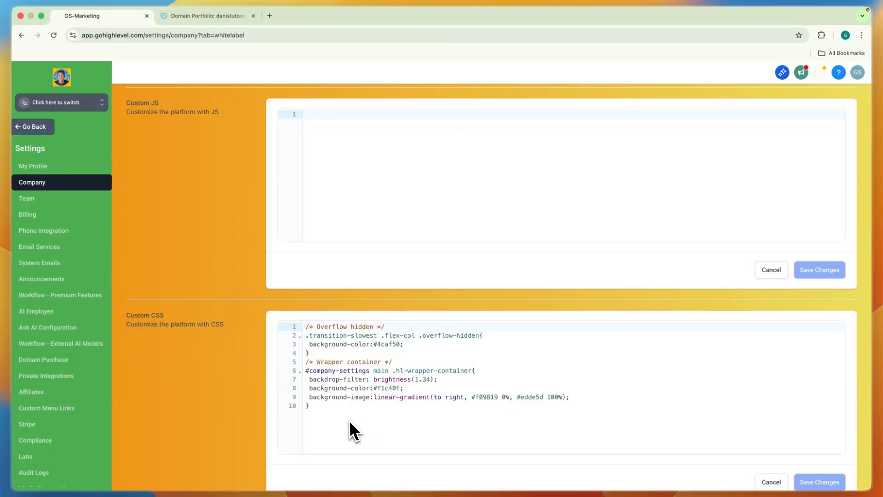
scroll(349, 421, down, 2)
drag(330, 361, 299, 218)
key(BackSpace)
click(792, 414)
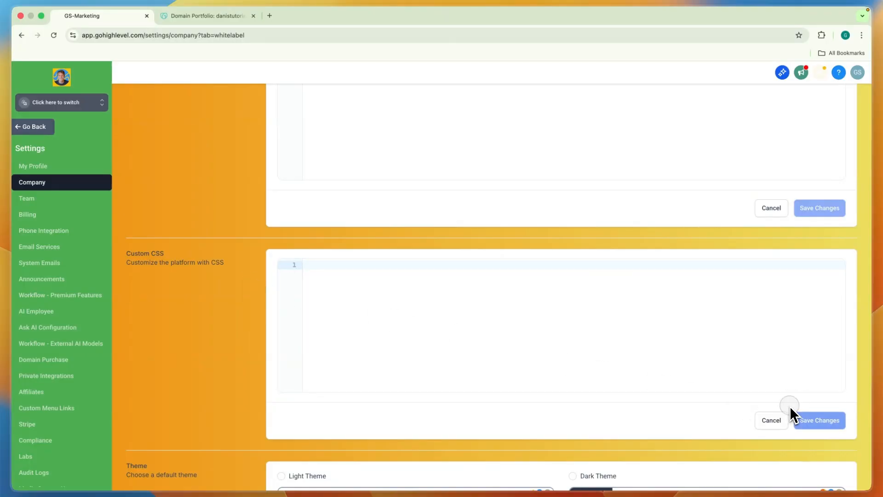
click(813, 421)
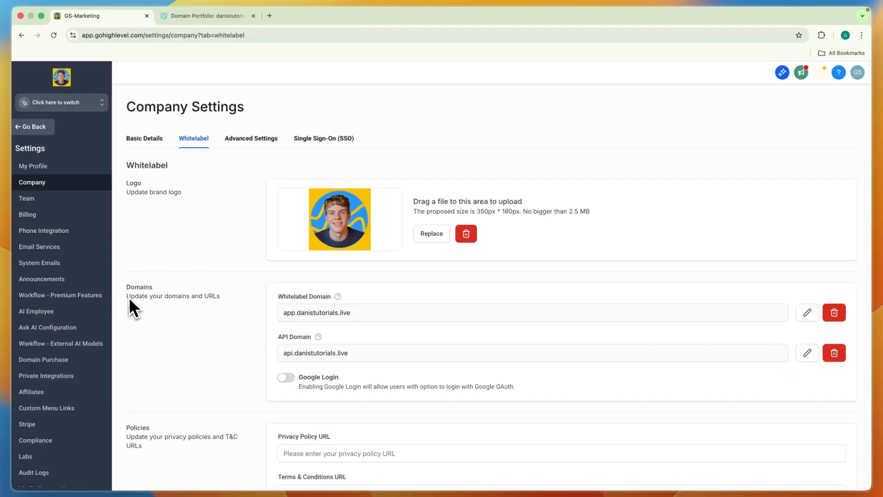
- Preview the light and dark default themes in the whitelabel settings and leave Light Theme selected
scroll(217, 294, down, 7)
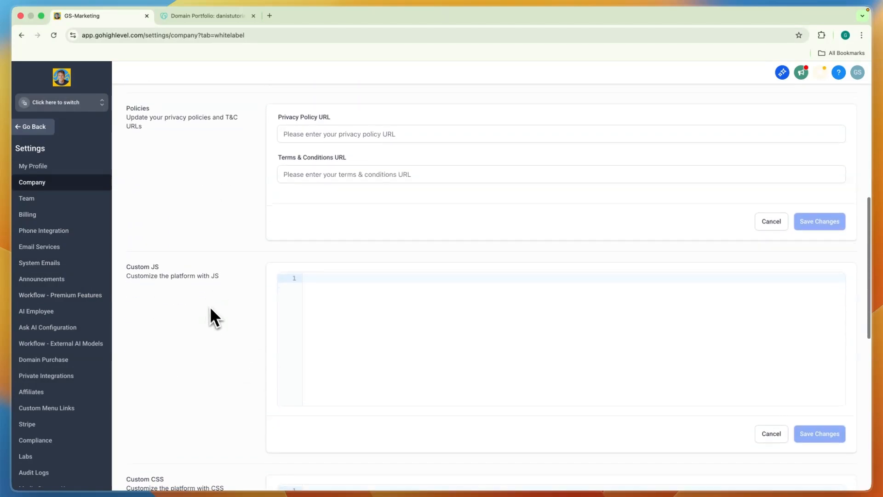
scroll(213, 317, down, 8)
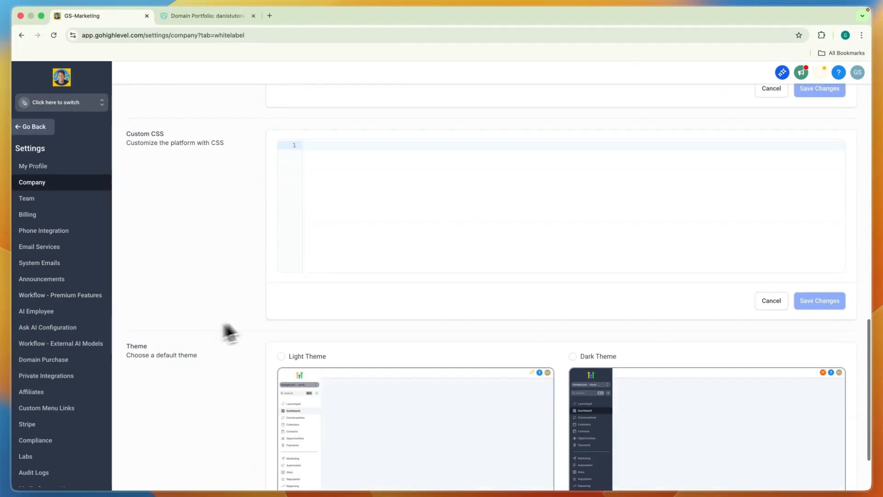
scroll(359, 275, down, 2)
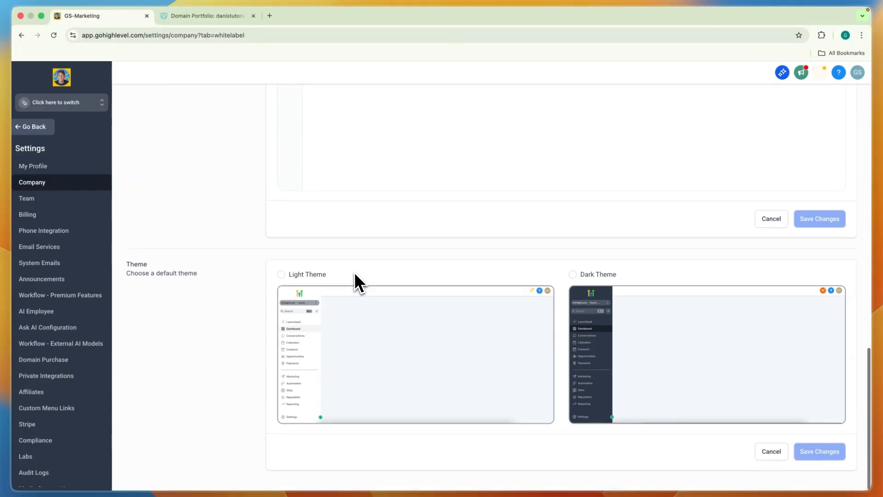
click(305, 278)
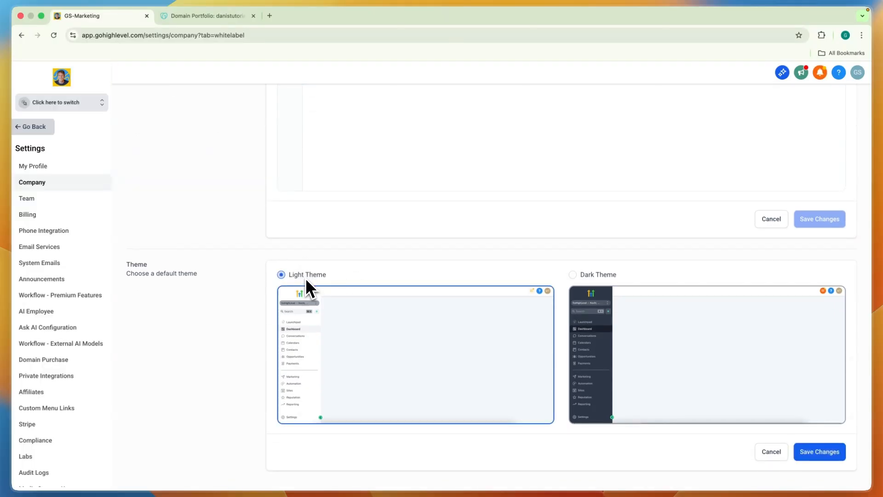
click(604, 276)
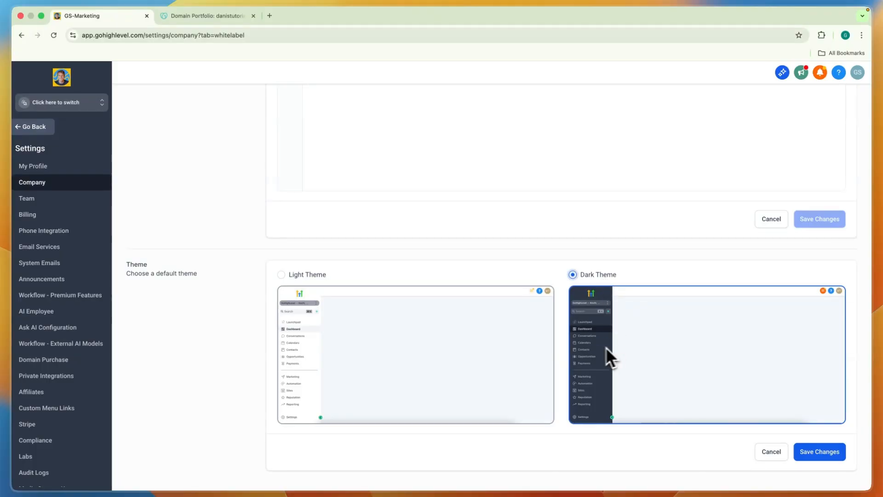
click(305, 345)
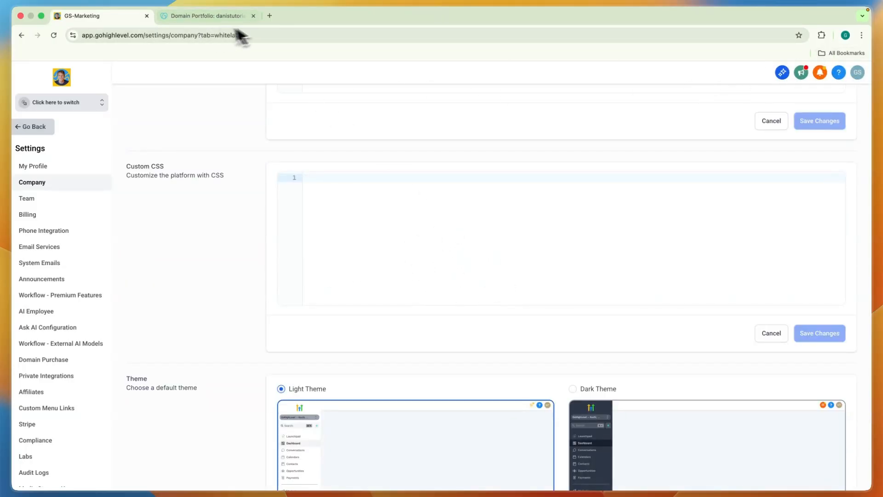
- Open the Chrome Web Store in a new browser tab and go to the Visual CSS Editor extension's page
click(270, 22)
text(chromewebstore.google.com/search/gohighlevel%20?hl=en)
key(Return)
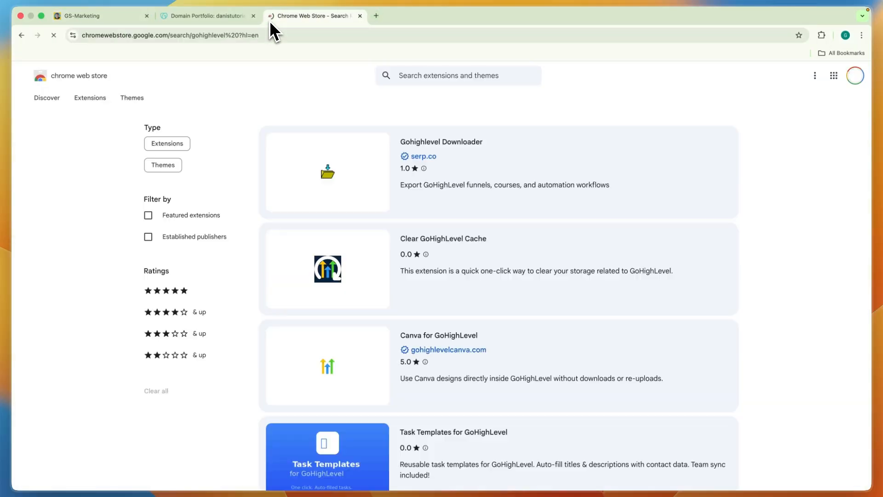
triple_click(443, 76)
click(419, 107)
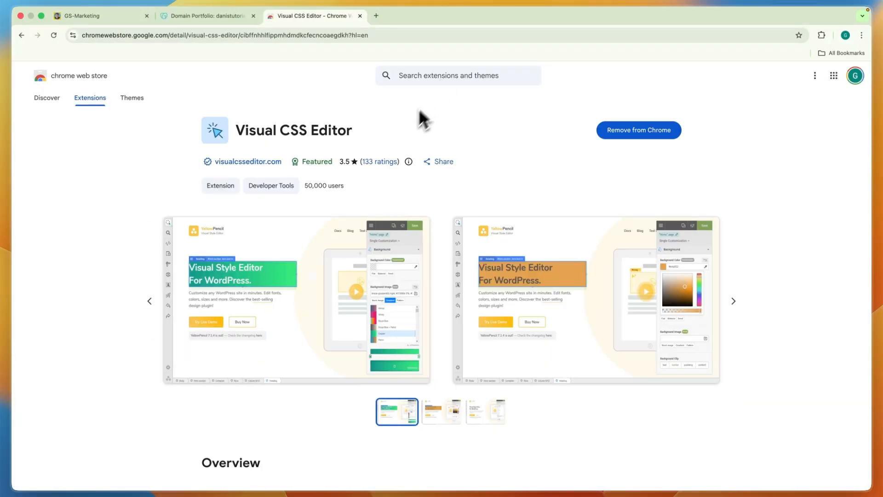
drag(239, 134, 362, 133)
click(364, 133)
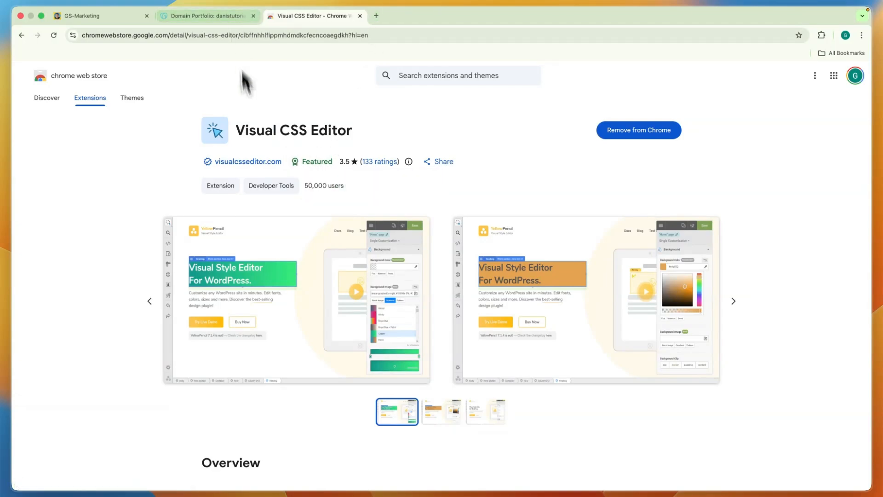
drag(238, 134, 344, 140)
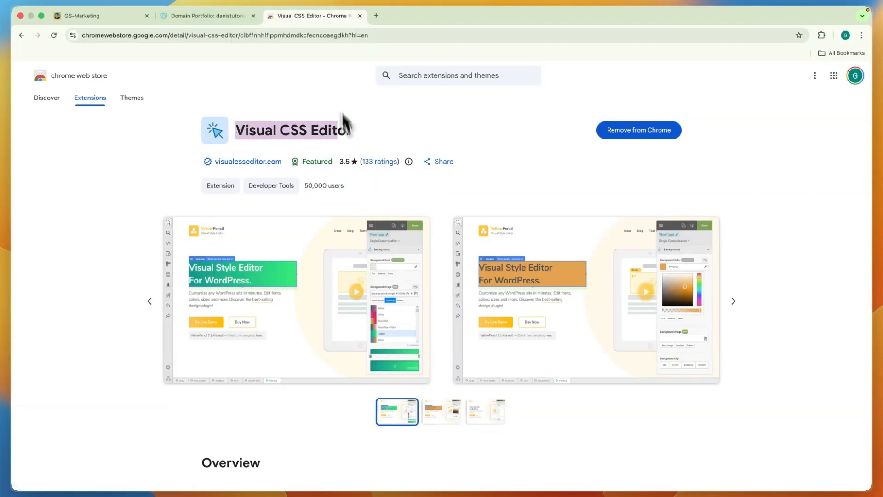
- Return to the HighLevel whitelabel settings page and launch the Visual CSS Editor extension on it
click(254, 15)
click(253, 15)
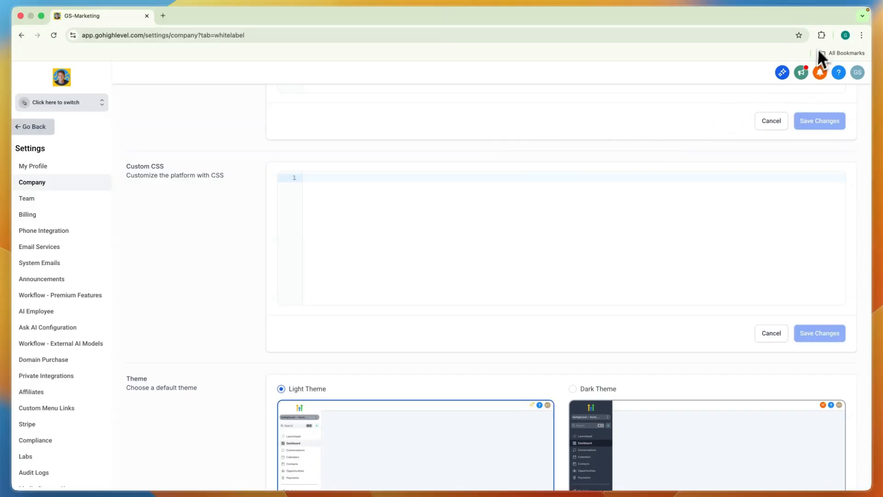
click(822, 35)
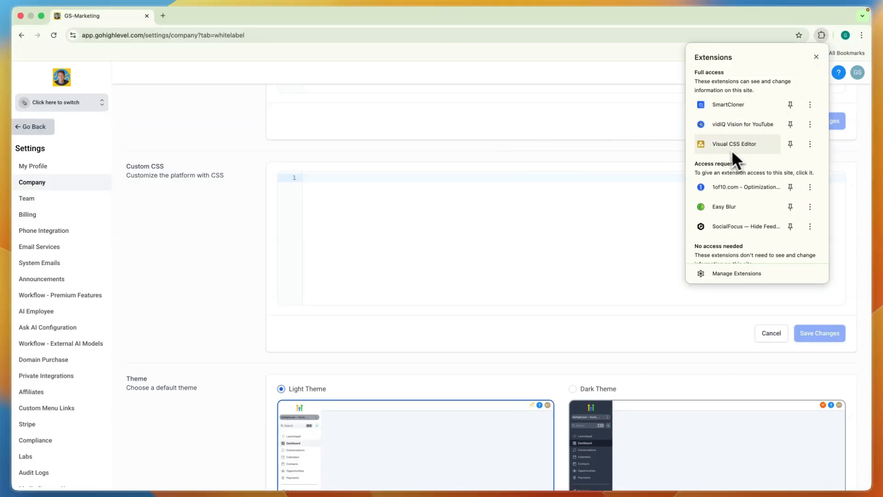
click(748, 147)
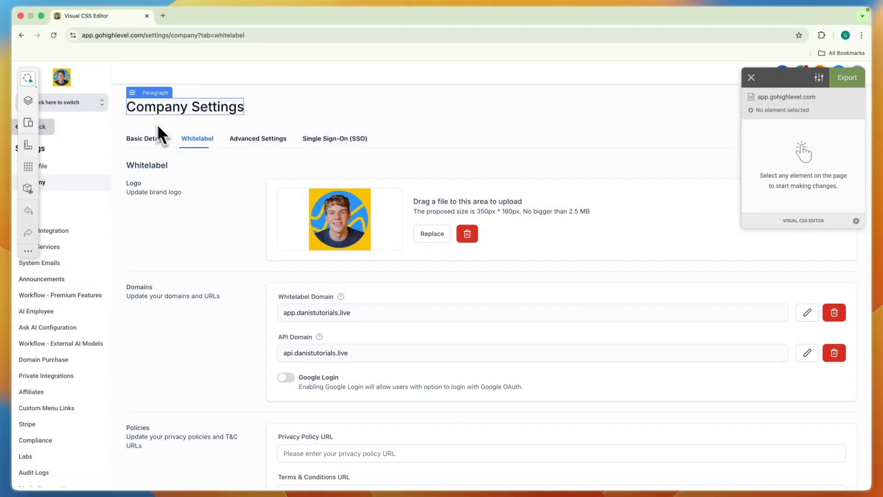
- Select the HighLevel settings sidebar as the element to style and set its shadow spread to 84
click(100, 132)
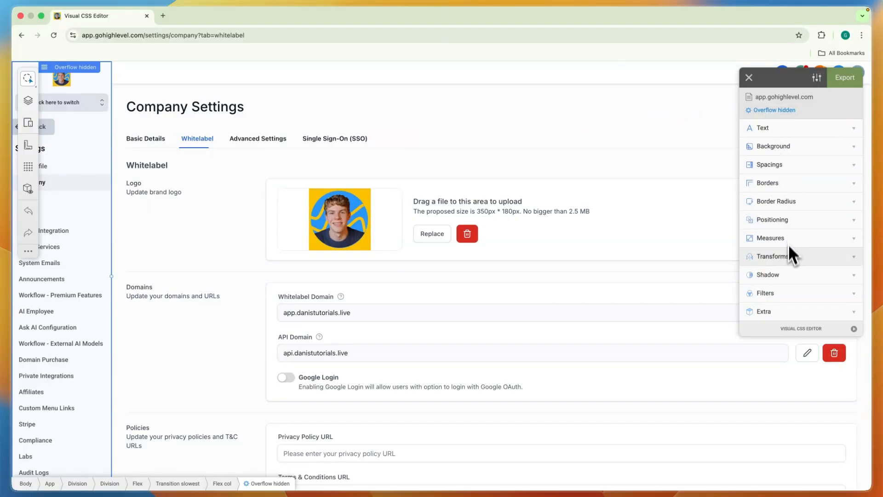
click(788, 278)
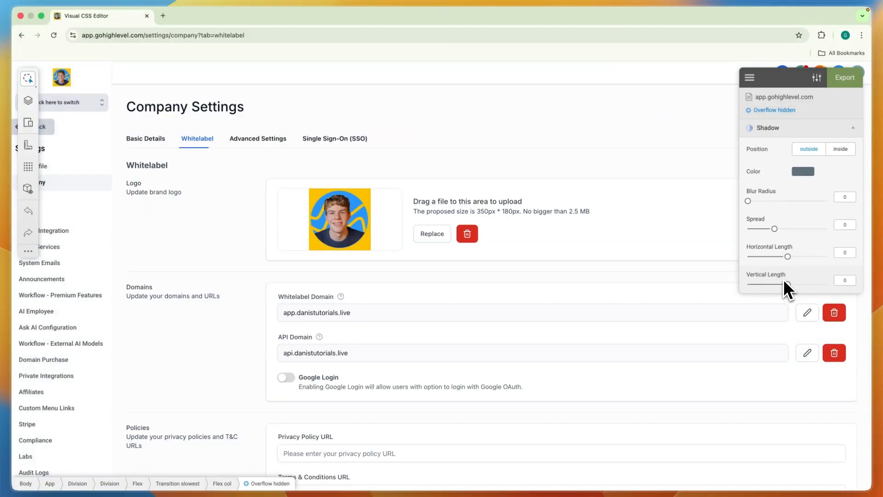
drag(776, 229, 819, 230)
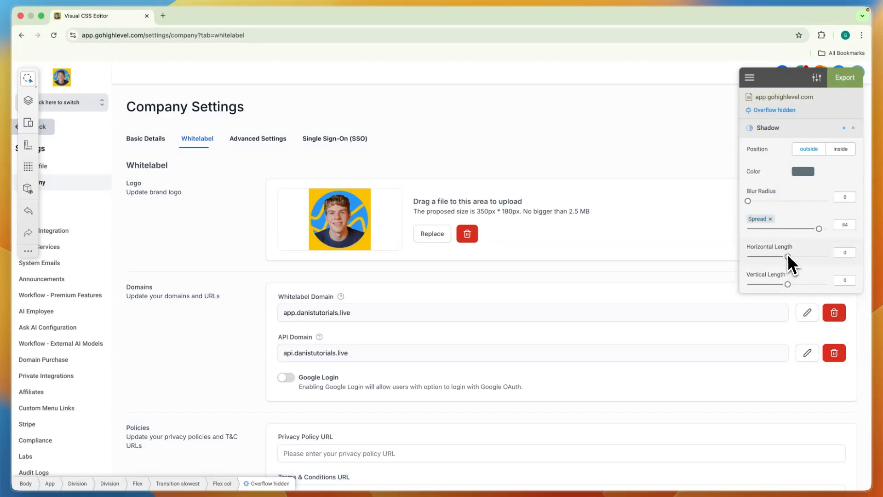
click(853, 129)
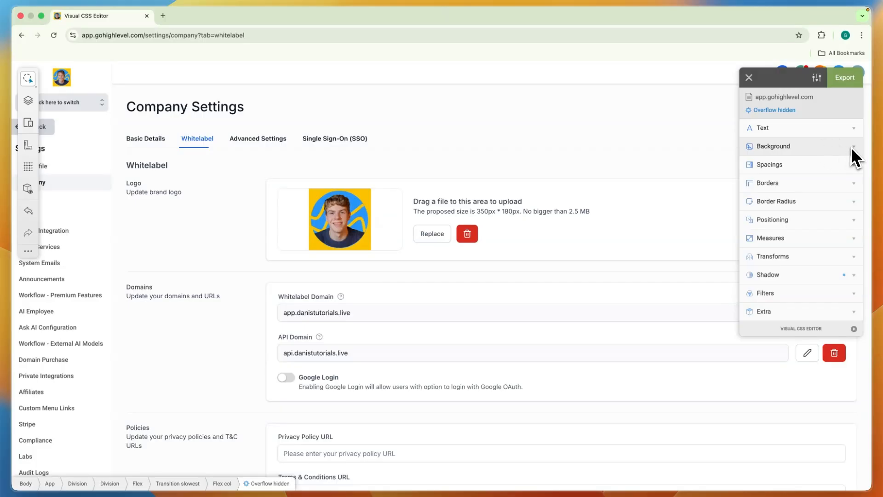
- Try flat preset background colors #2ecc71, #34495e, #e67e22, #e74c3c and #7f8c8d on the sidebar, plus the custom green #84eb50
click(853, 148)
click(798, 165)
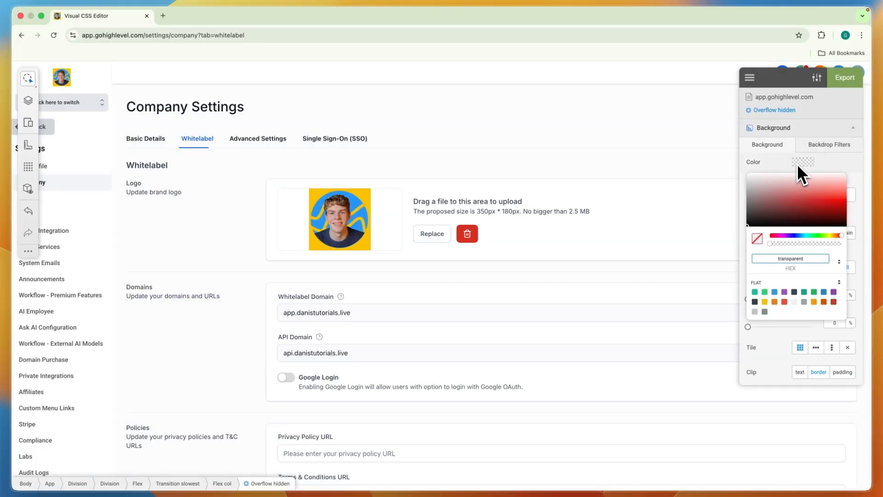
click(764, 292)
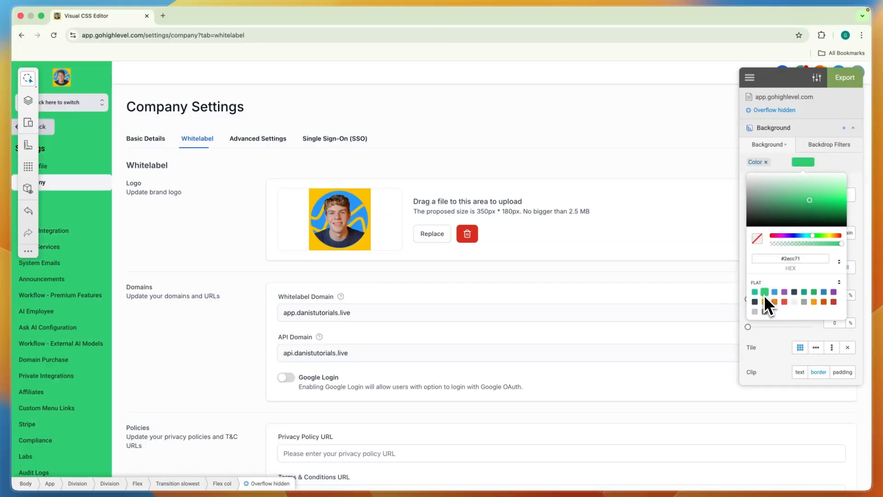
click(794, 293)
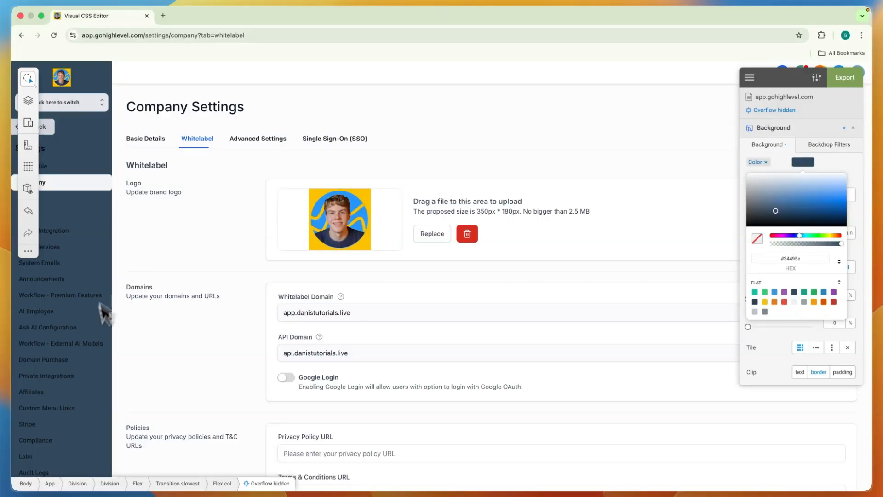
click(774, 302)
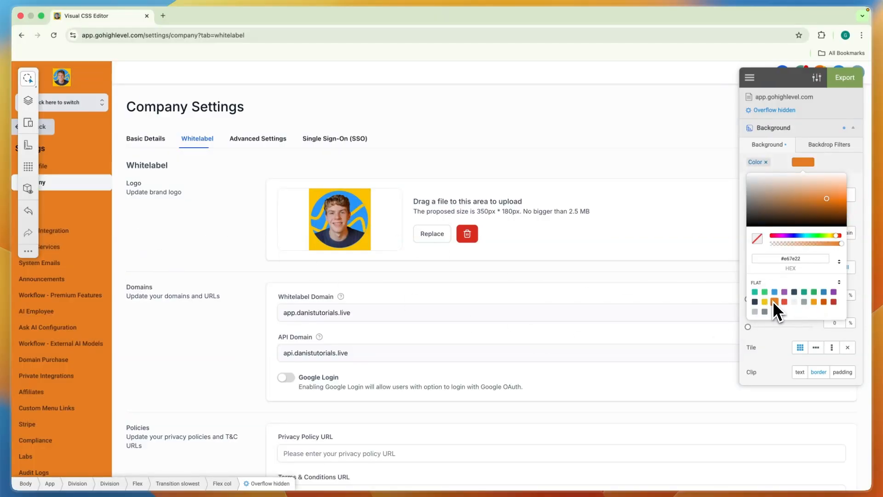
click(785, 302)
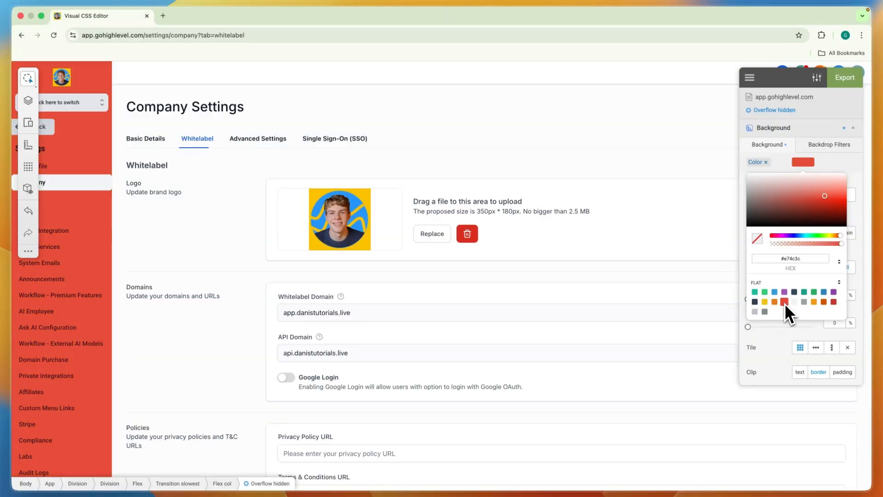
click(763, 313)
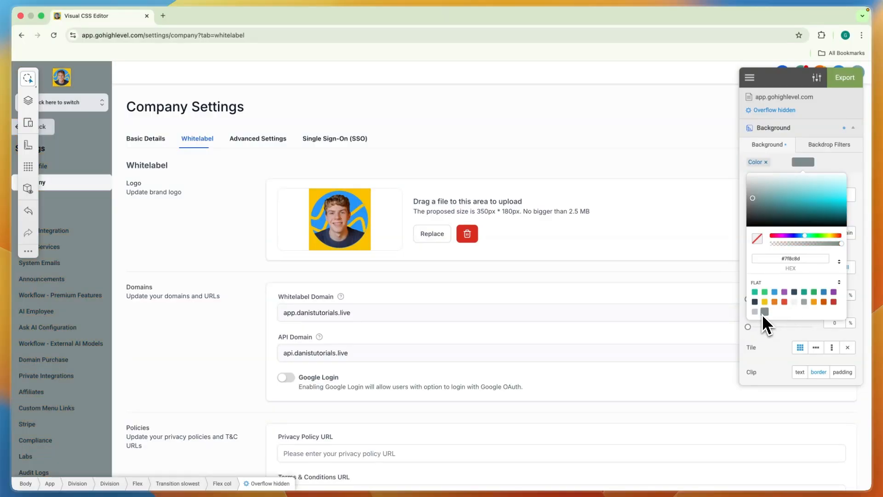
click(795, 259)
mouse_move(810, 235)
mouse_down()
mouse_move(821, 233)
mouse_move(835, 197)
mouse_move(828, 203)
mouse_move(829, 195)
mouse_up()
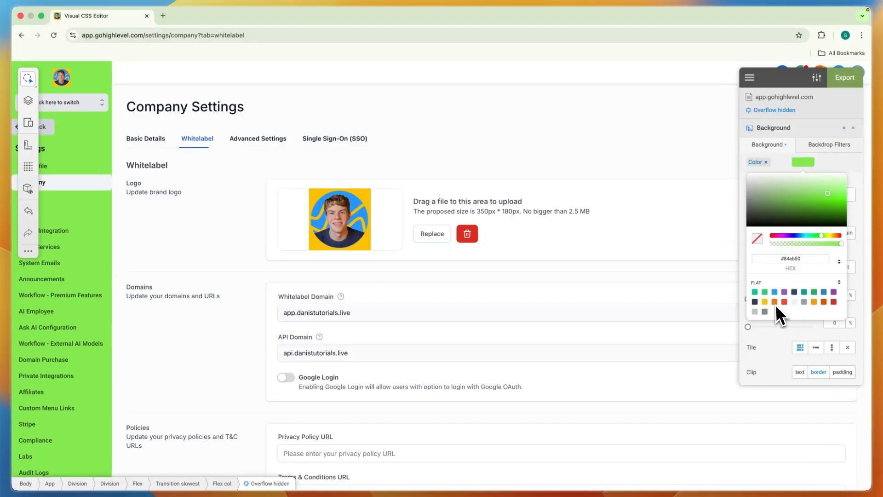
- Set the sidebar's background color to the green #79bd9a from the Soft palette
click(839, 283)
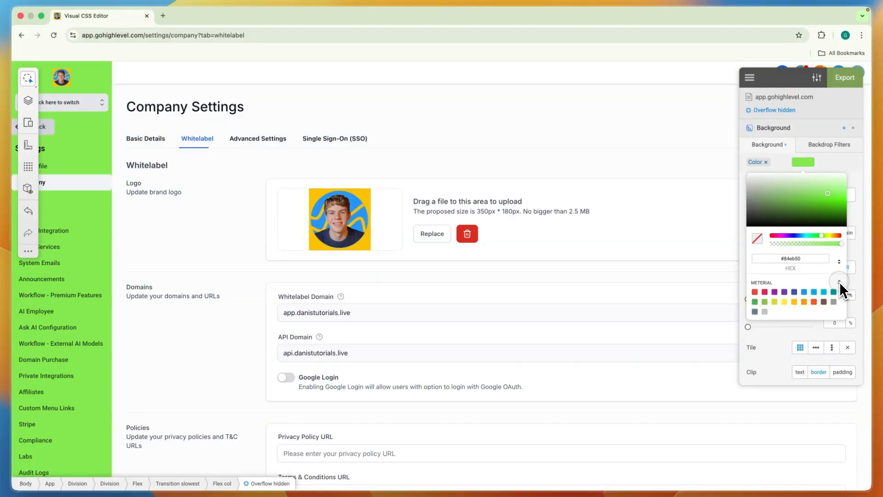
click(840, 281)
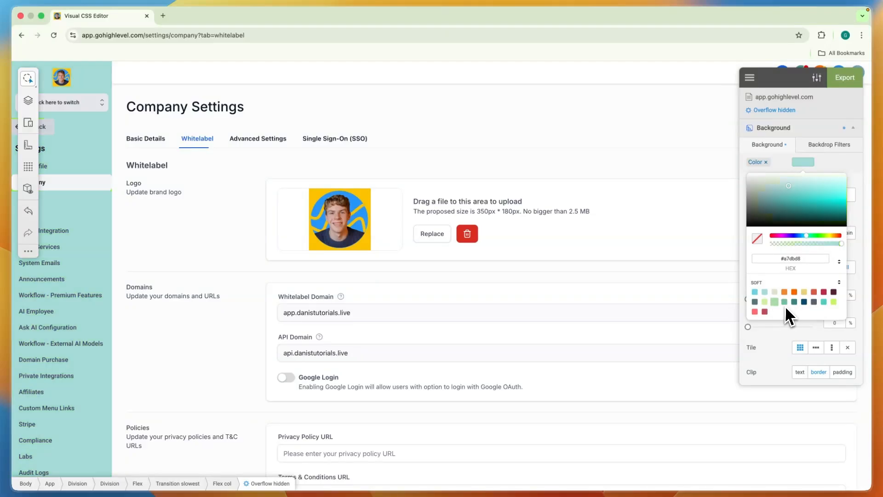
click(785, 303)
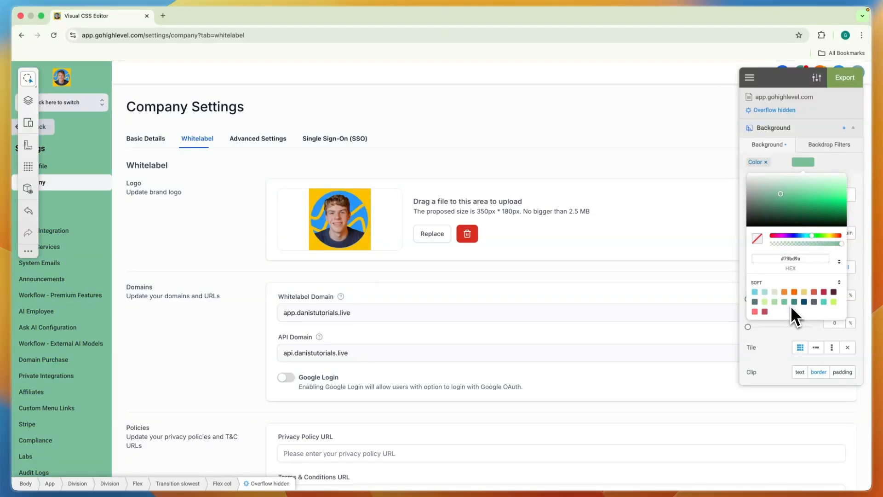
click(781, 340)
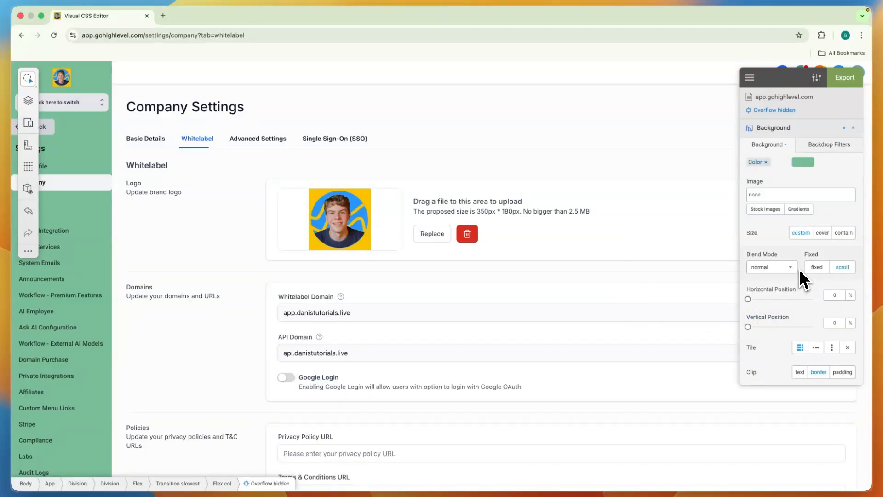
- Try two stock photos, the city buildings and the dark red-lit scene, as the sidebar's background image
click(769, 210)
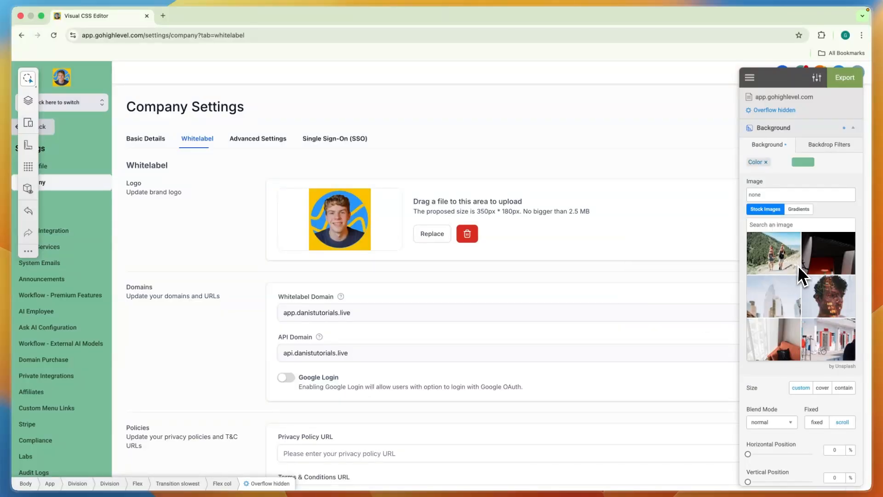
click(773, 306)
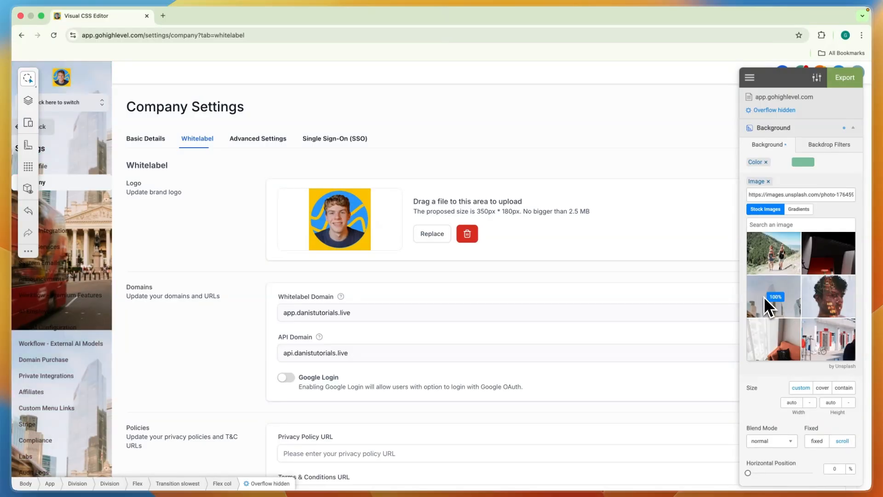
click(829, 253)
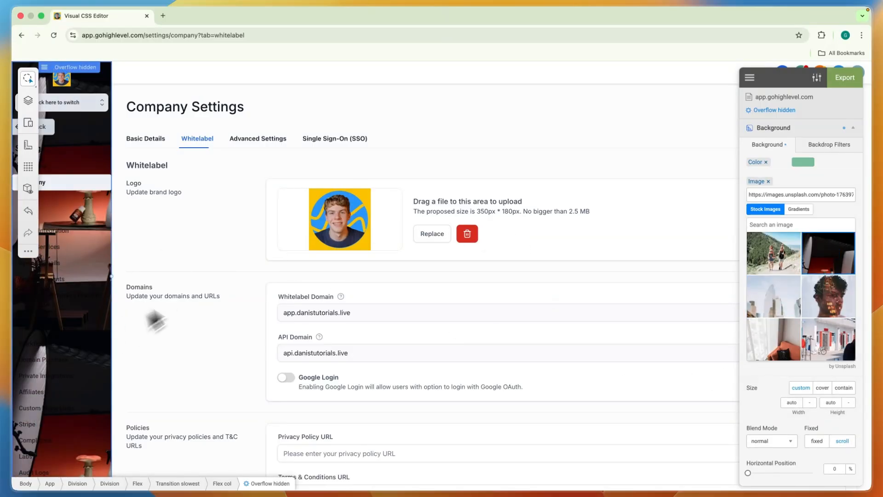
- Browse the gradient presets and try Ohhappiness and Velvet Sun as the sidebar's background image
click(798, 210)
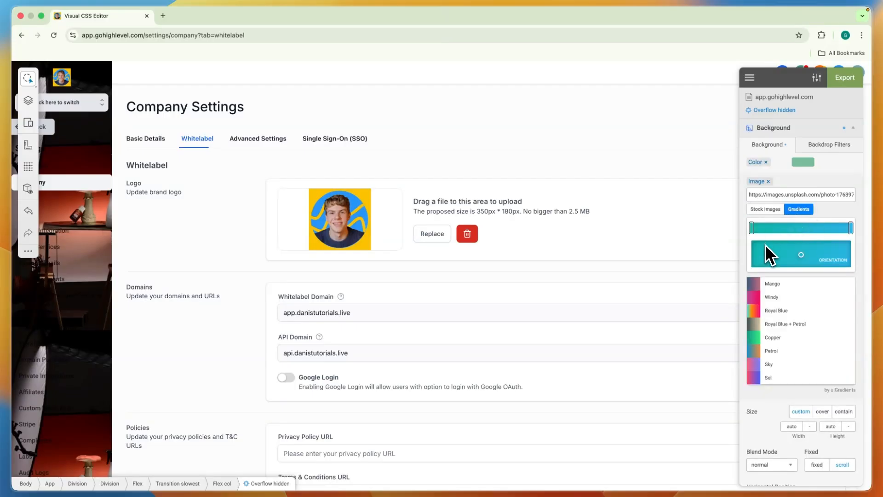
scroll(818, 318, down, 10)
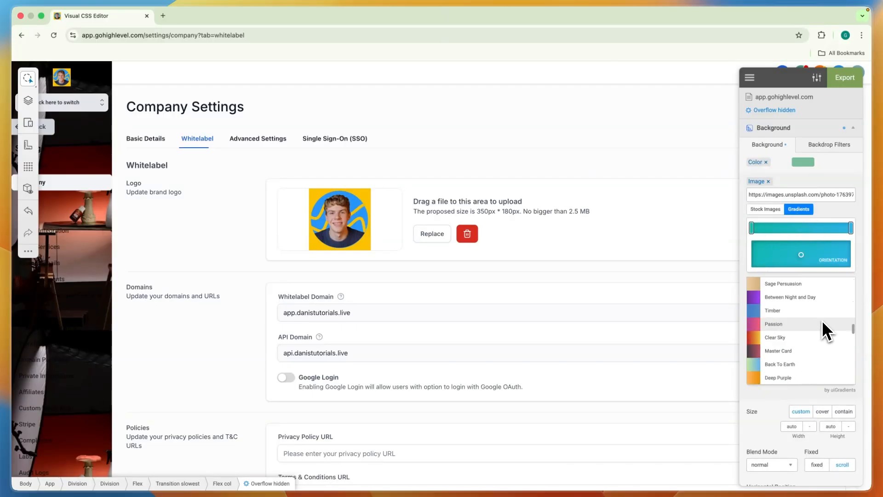
scroll(823, 328, down, 5)
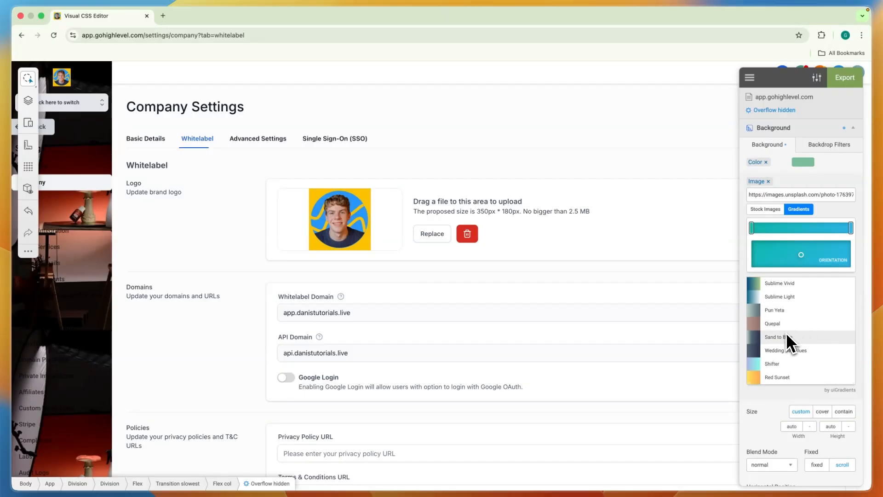
scroll(785, 333, up, 5)
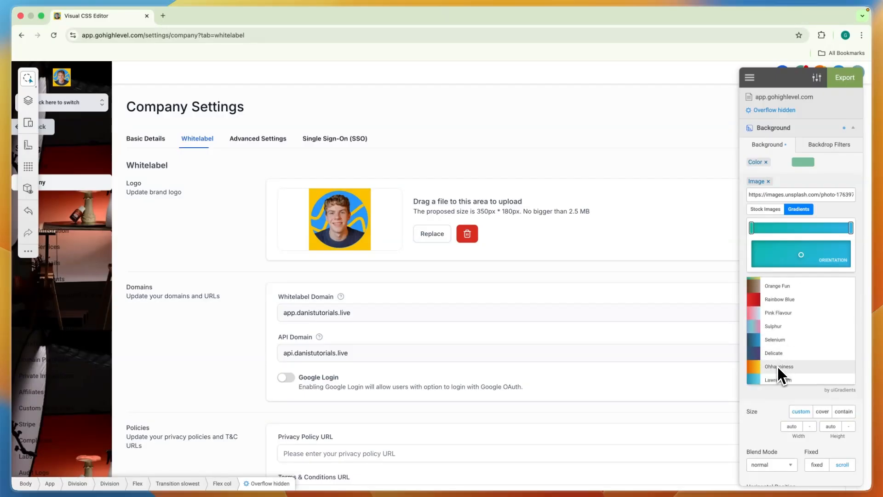
click(779, 366)
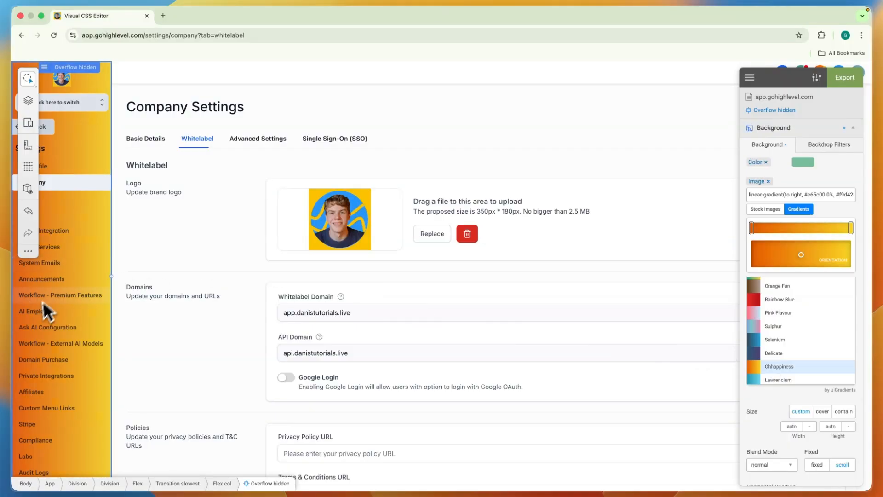
scroll(808, 320, down, 3)
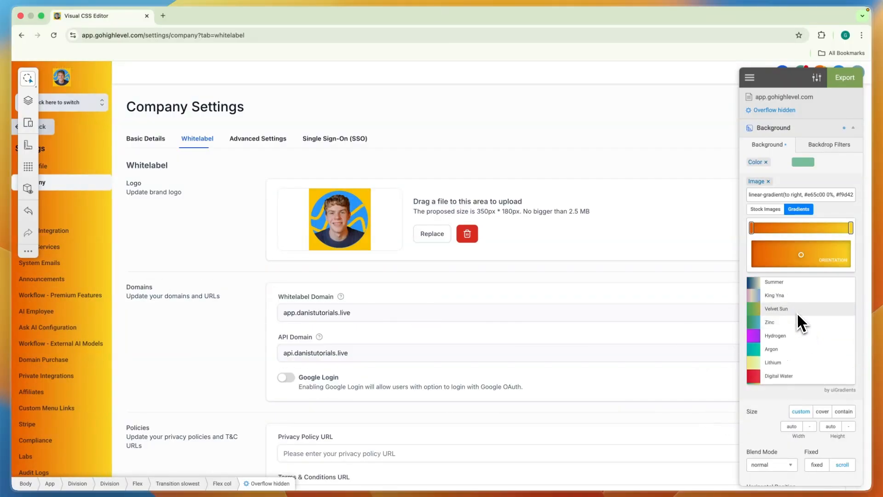
click(797, 312)
- Try further gradient presets on the sidebar's background, including Sherbert and Dark Skies
scroll(796, 318, down, 5)
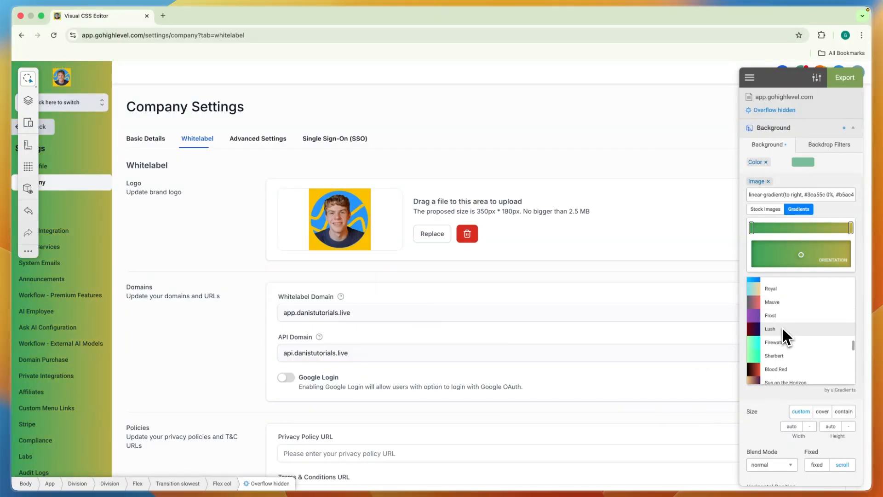
click(783, 329)
click(781, 344)
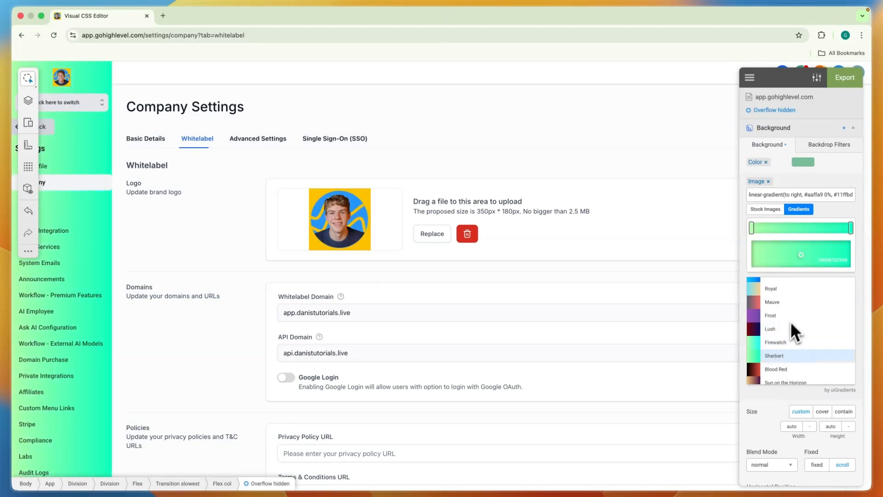
click(788, 300)
scroll(787, 304, down, 6)
click(784, 305)
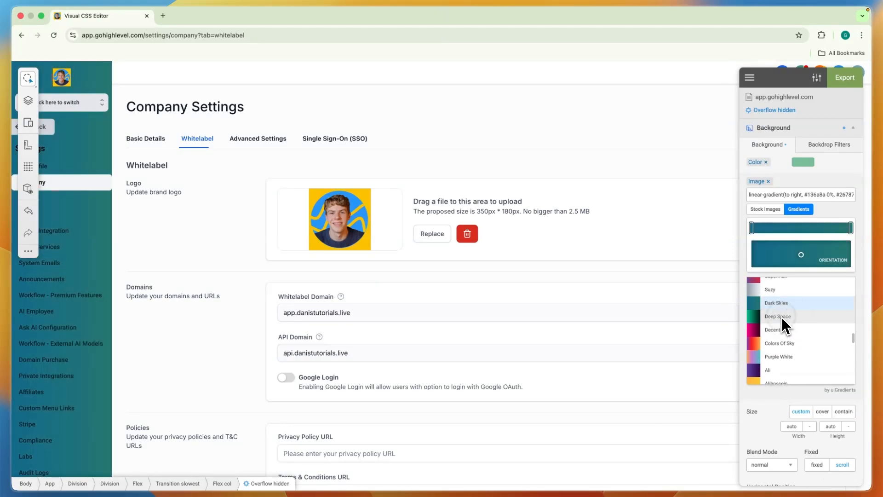
- Try the Deep Space gradient on the sidebar, moving its green stop to 14% and its dark stop inward
click(782, 316)
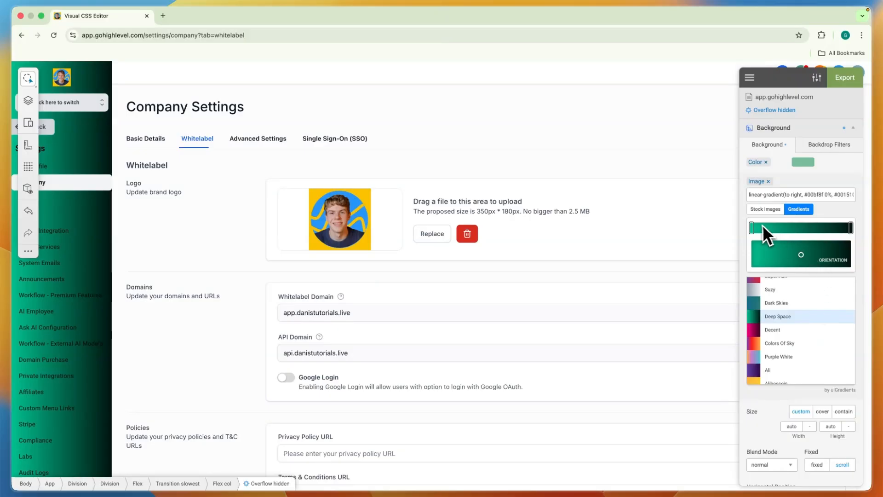
drag(752, 228, 835, 231)
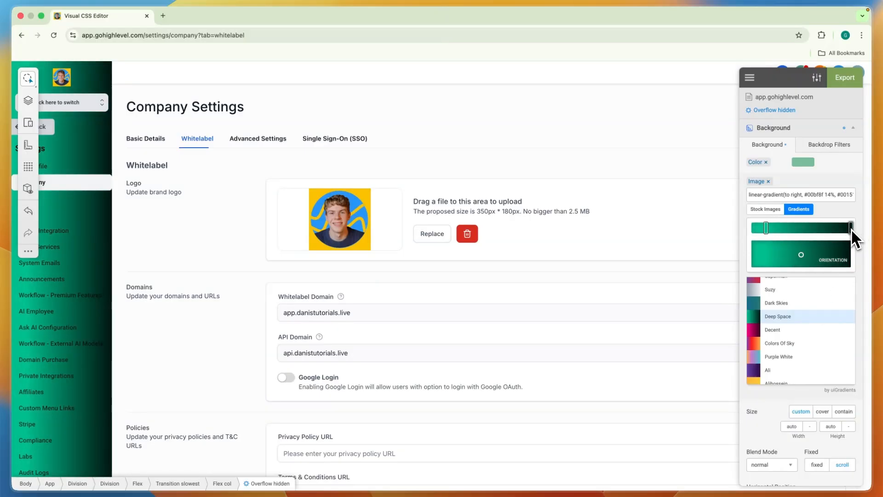
drag(851, 231, 825, 231)
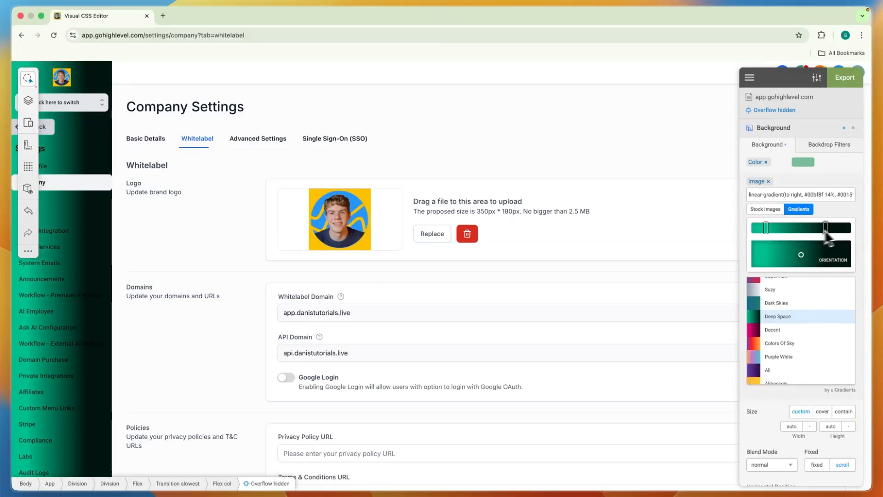
- Apply the Netflix gradient as the sidebar's background image and open the export of the generated CSS code
scroll(801, 331, down, 5)
click(778, 350)
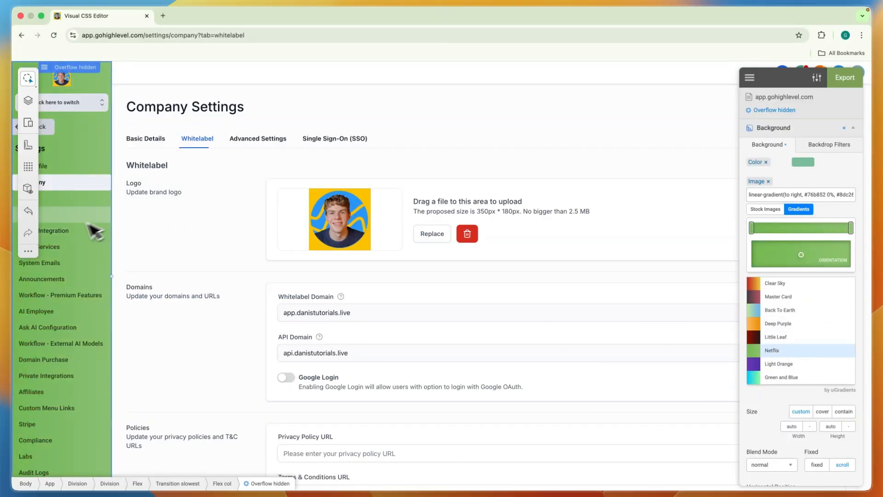
click(800, 209)
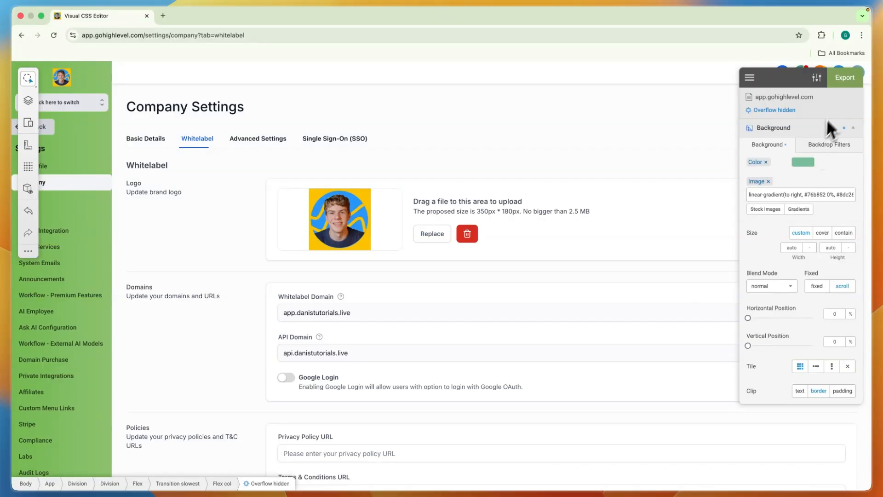
click(850, 81)
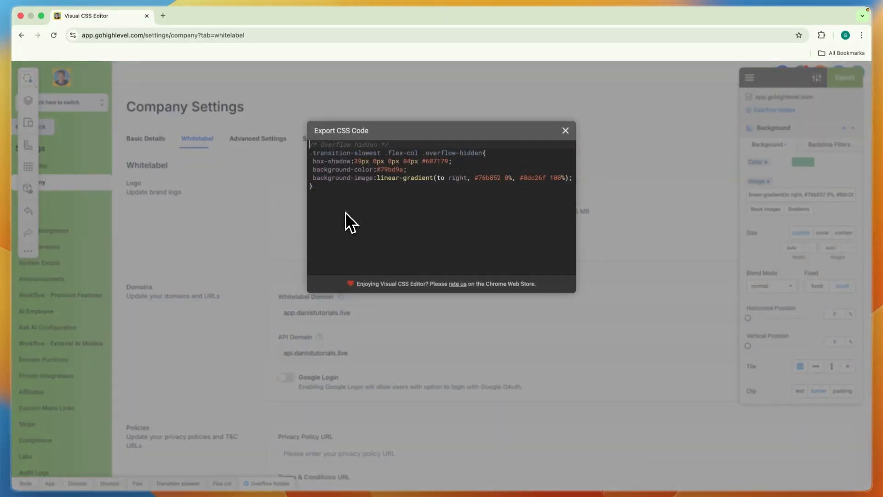
- Copy the exported sidebar CSS code and close Visual CSS Editor
drag(339, 213, 297, 141)
key(super+c)
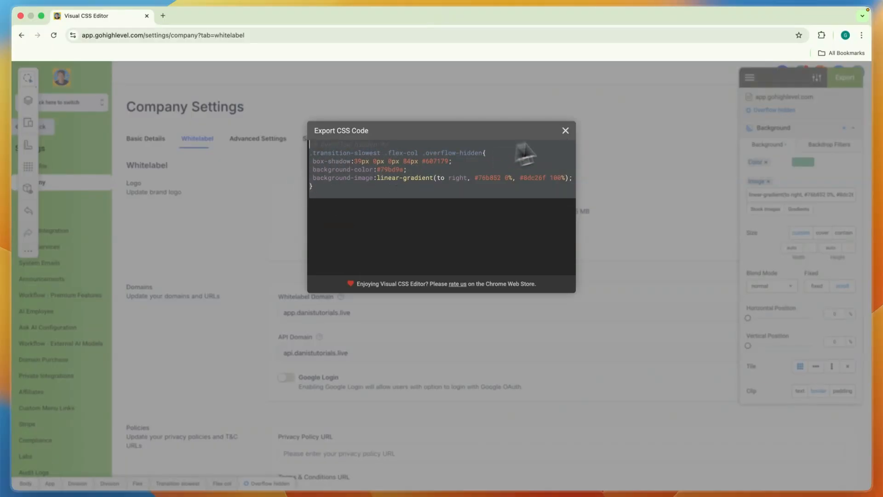
click(565, 130)
scroll(452, 201, down, 10)
scroll(336, 248, down, 1)
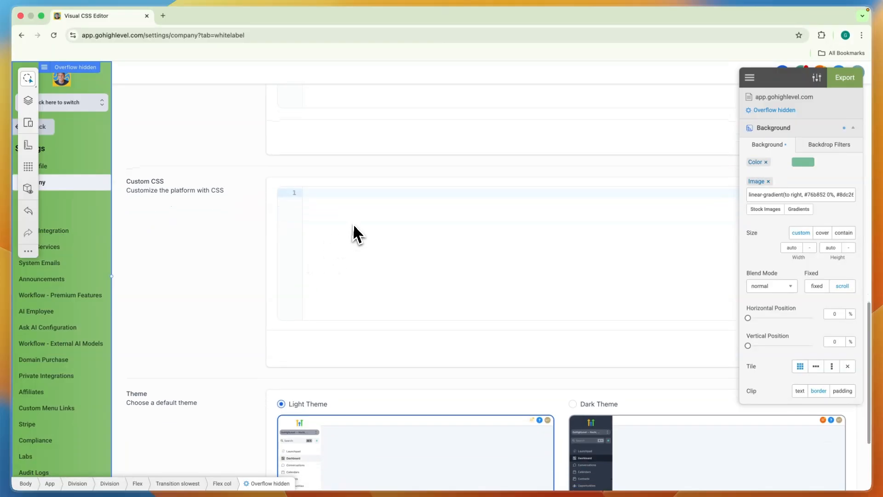
click(355, 223)
click(750, 81)
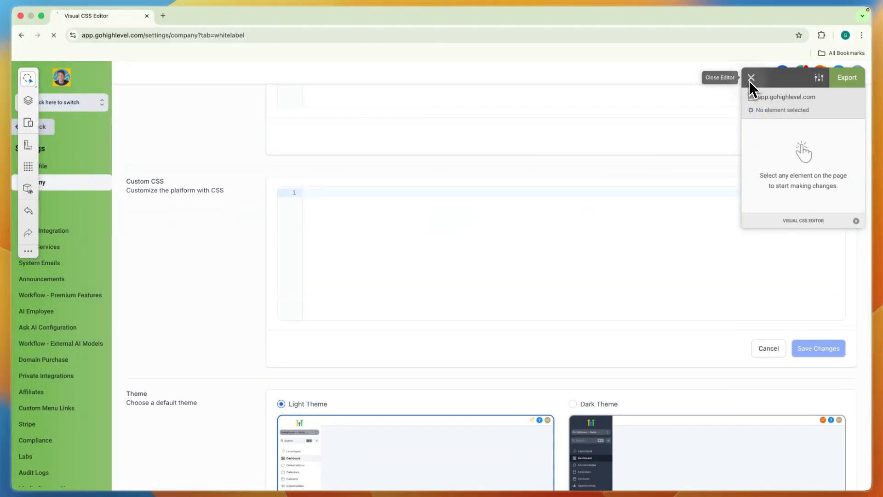
- Paste the exported sidebar CSS into the whitelabel Custom CSS field and check the gradient's two color codes
scroll(421, 306, down, 2)
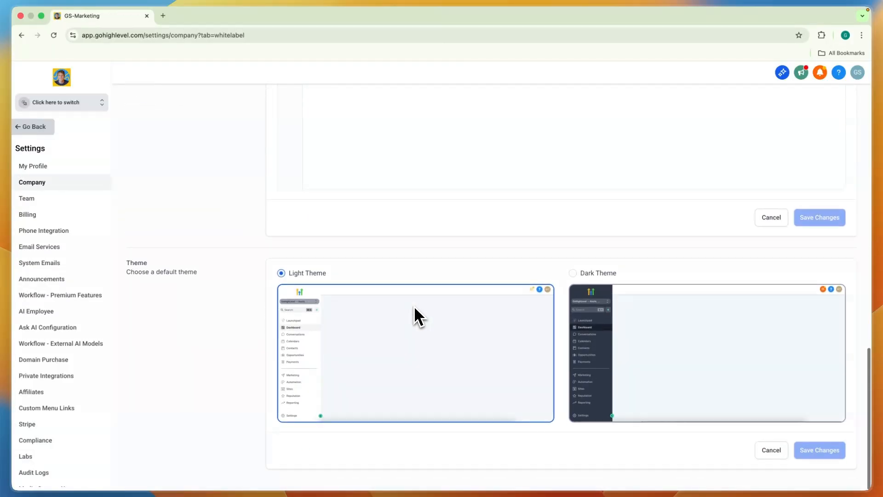
scroll(414, 307, up, 2)
click(345, 222)
key(super+v)
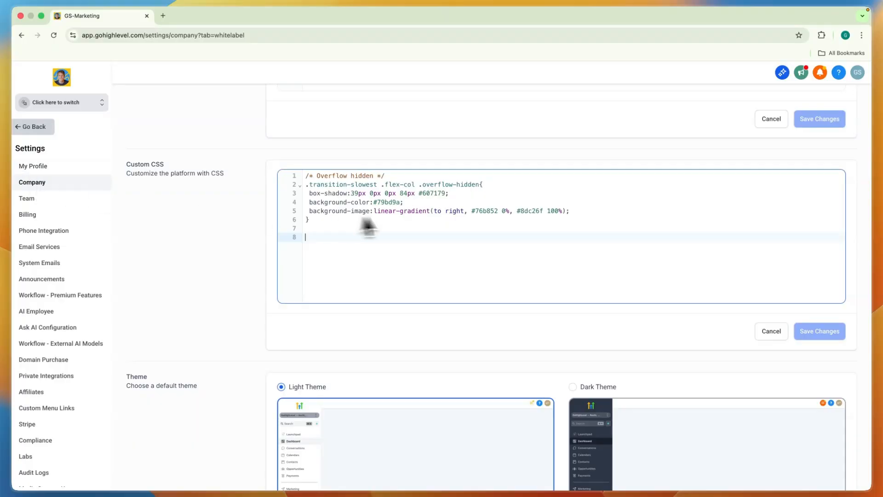
double_click(489, 212)
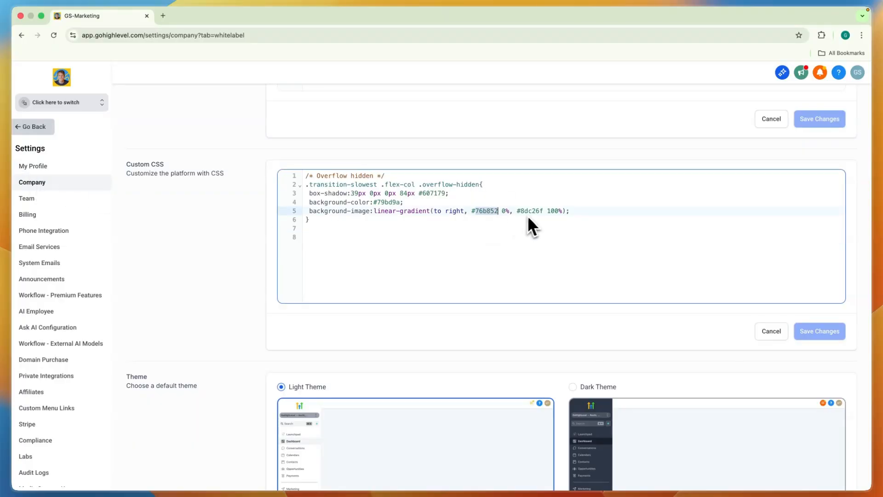
double_click(533, 212)
click(489, 213)
click(529, 230)
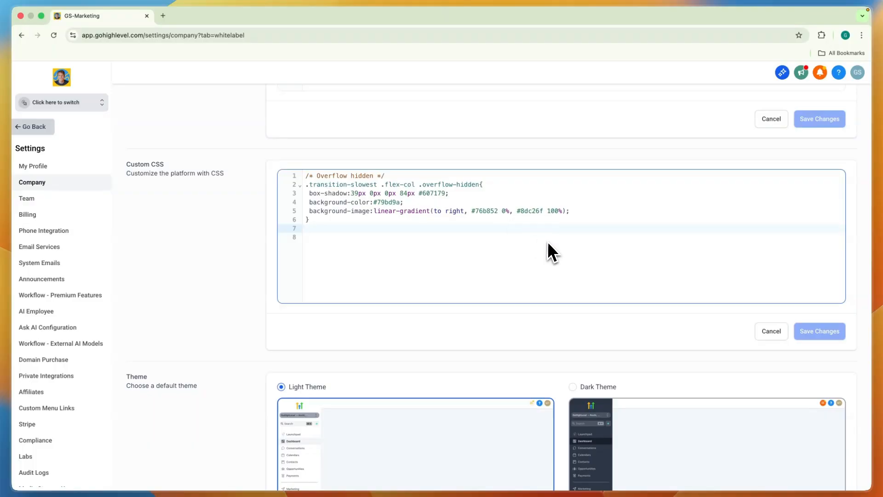
- Save the Custom CSS changes and reload the settings page
click(822, 340)
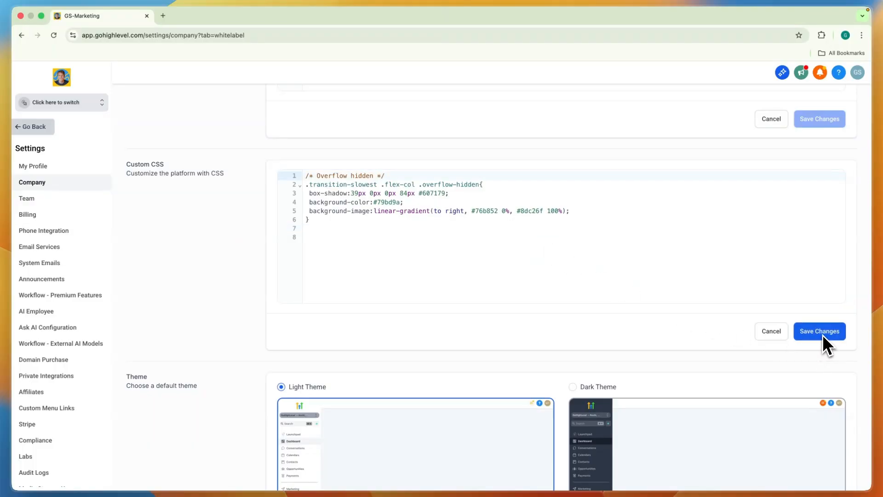
click(823, 335)
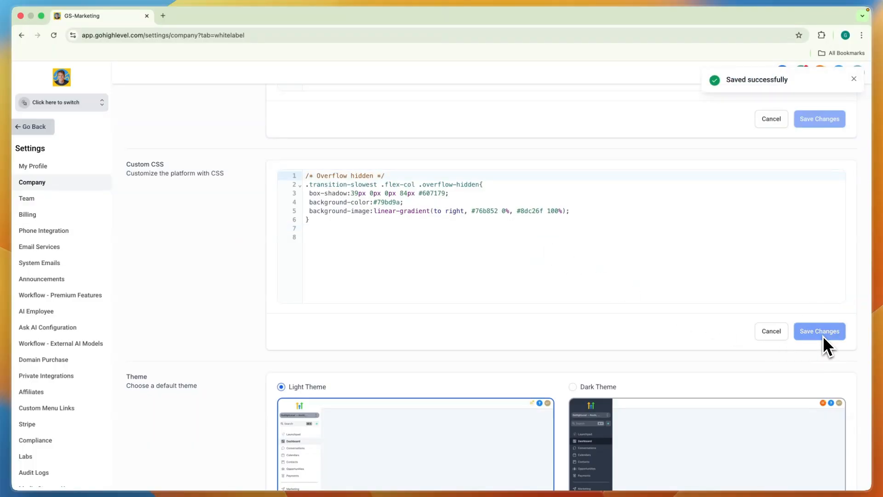
click(53, 35)
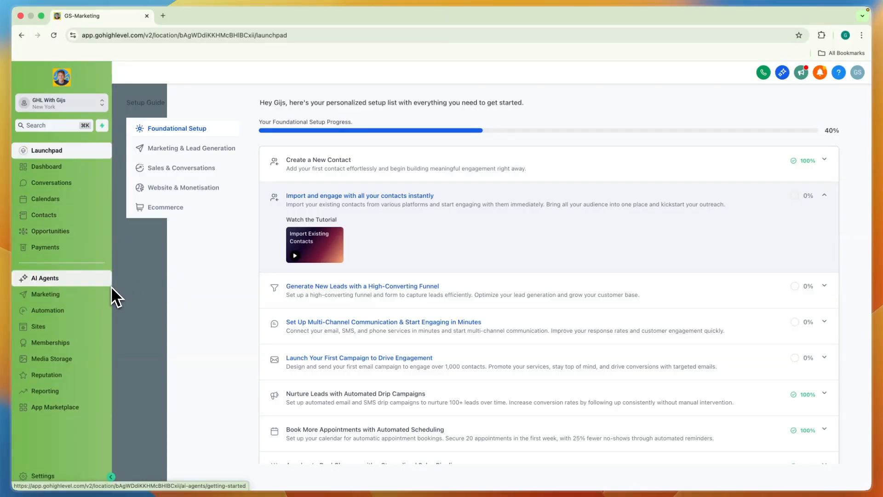
- Look over the sub-account's Launchpad page with the styled sidebar and start the Visual CSS Editor extension on it
scroll(557, 247, down, 3)
scroll(547, 247, up, 3)
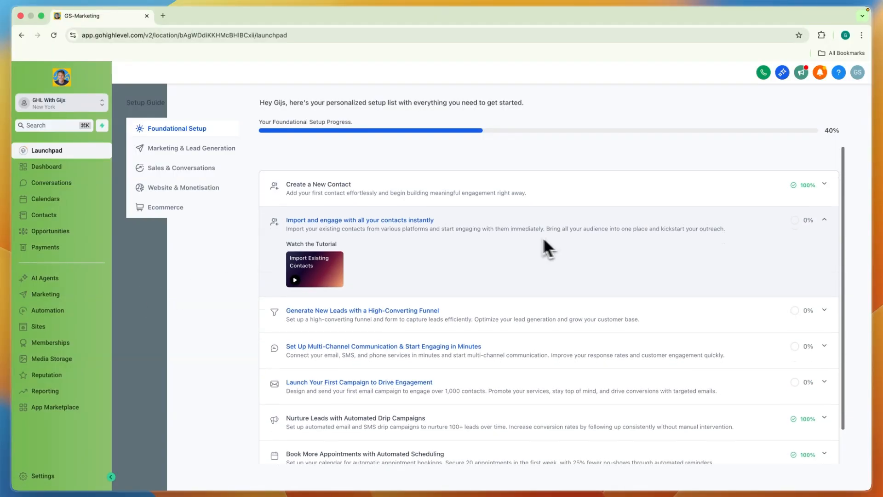
scroll(483, 233, down, 3)
scroll(483, 233, up, 2)
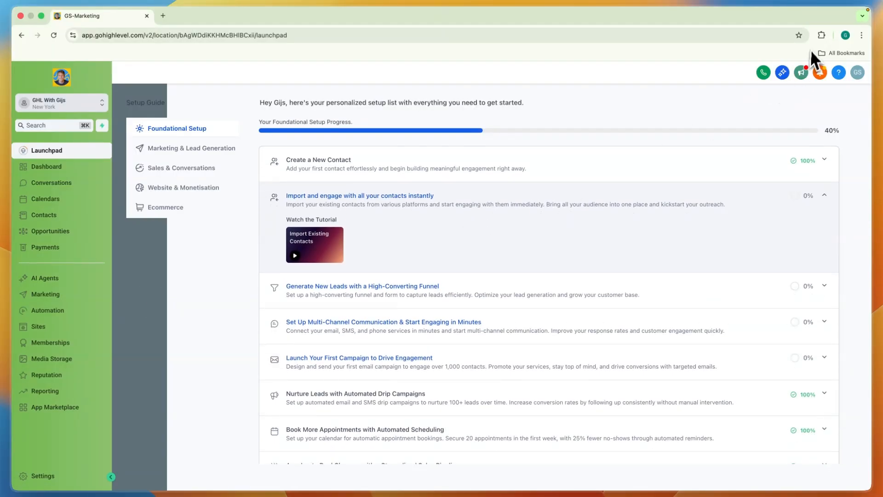
click(821, 36)
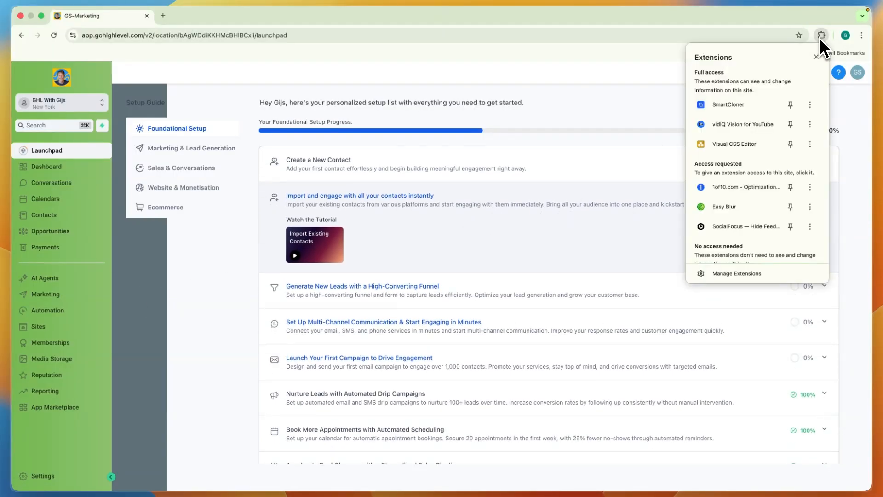
click(736, 144)
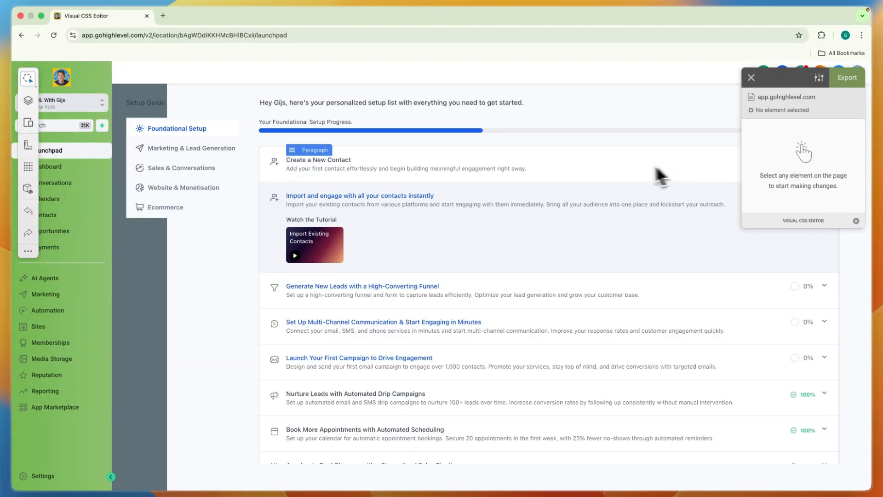
- Select the Launchpad's wrapper container and set its background color to blue #3498db after trying green #2ecc71
click(253, 174)
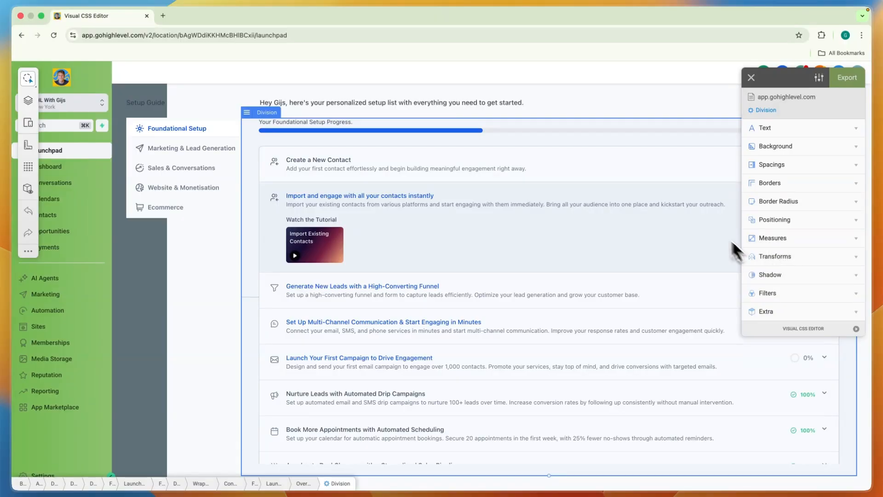
key(Escape)
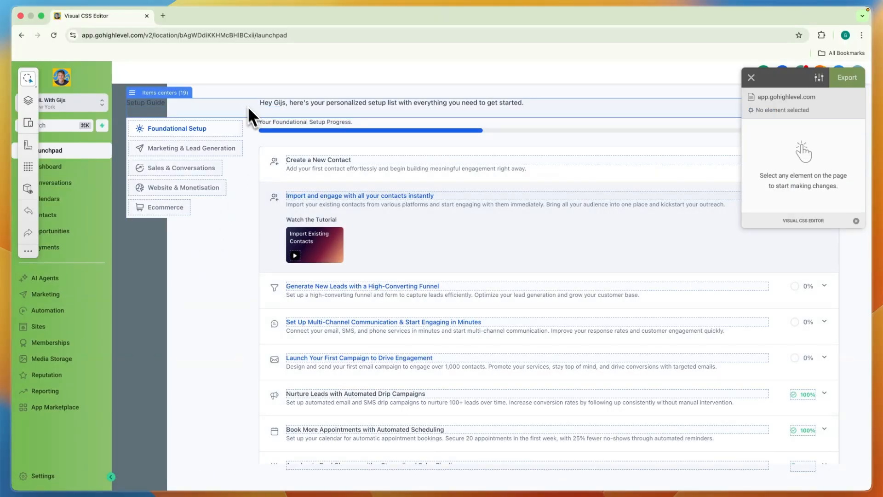
click(231, 88)
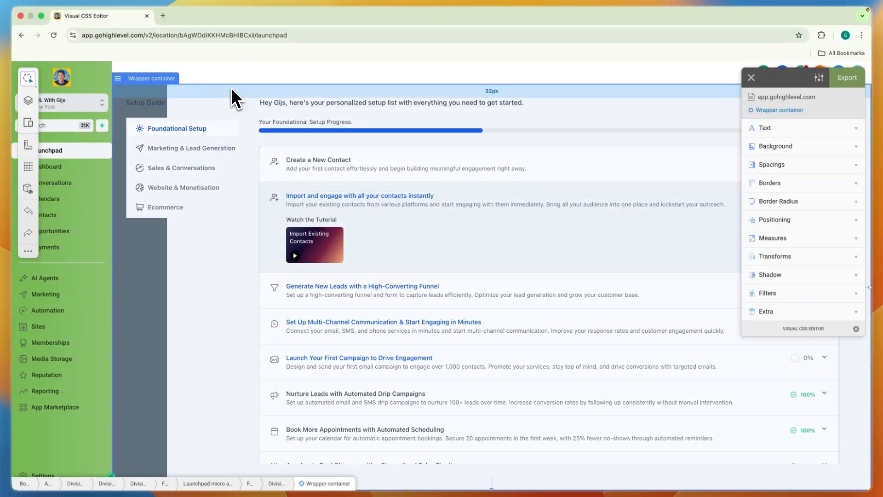
click(787, 149)
click(813, 161)
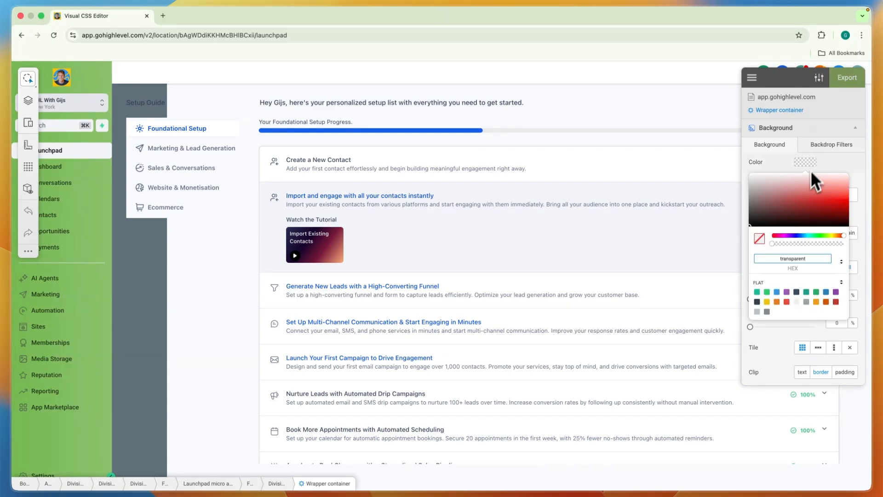
click(767, 292)
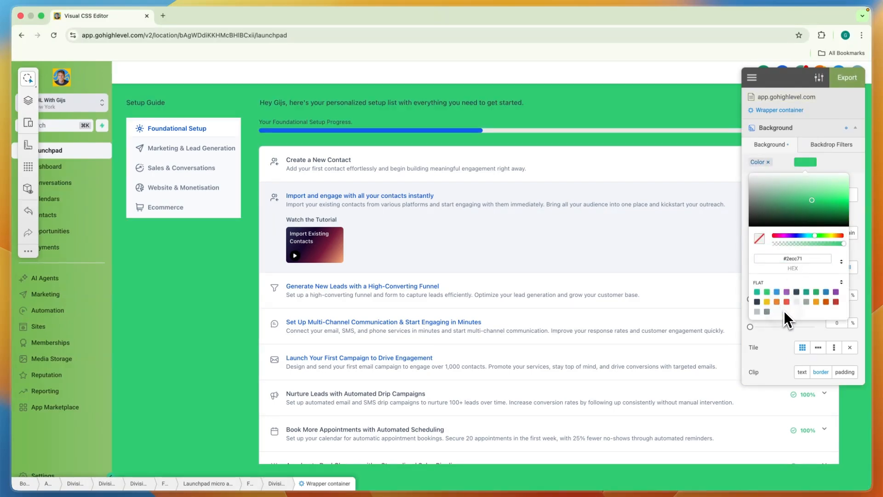
click(767, 311)
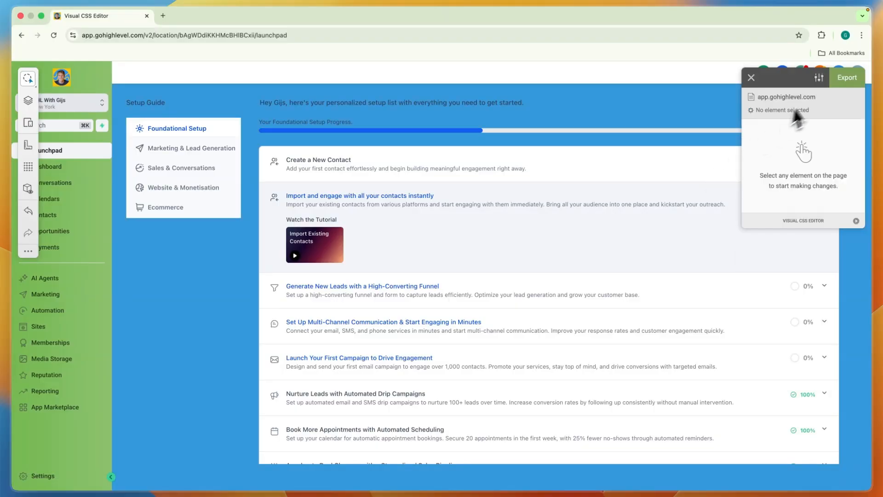
- Export the wrapper container's CSS, select all of the generated code for copying, and close the editor
click(842, 83)
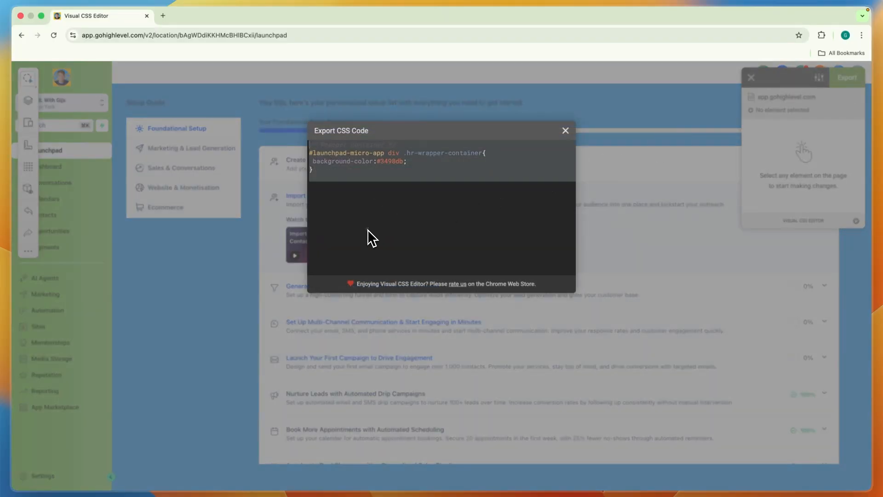
drag(342, 183, 316, 143)
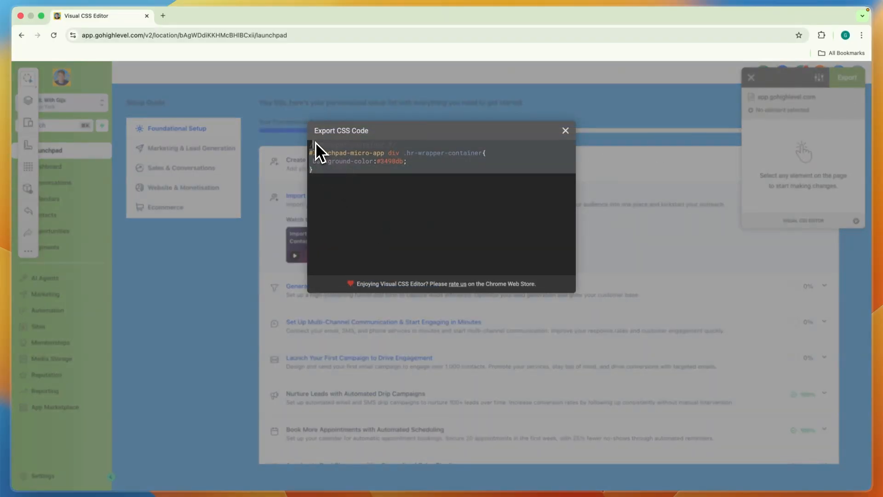
click(565, 130)
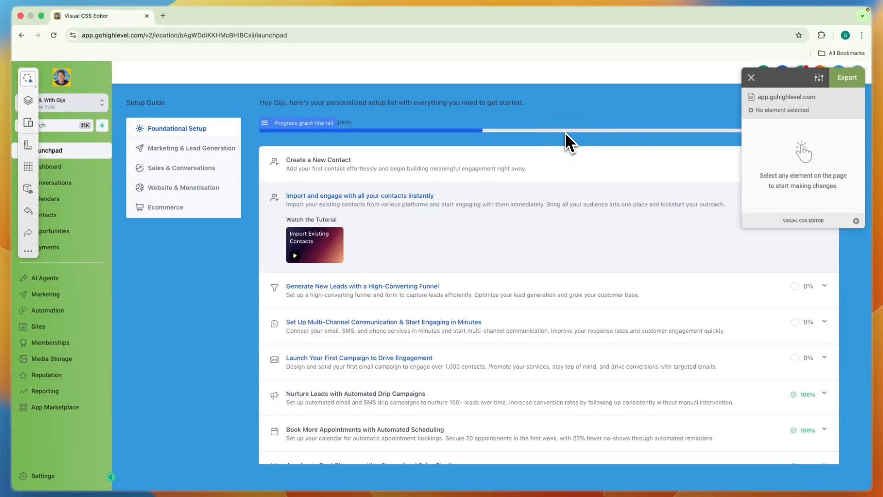
click(754, 73)
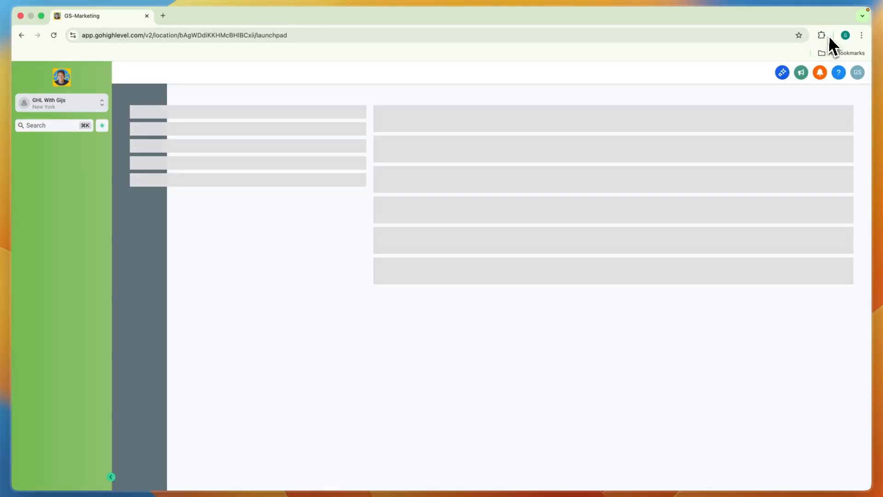
- Restart Visual CSS Editor and explore its element inspector, Navigator, responsive view, Wireframe and Design Information tools
click(827, 36)
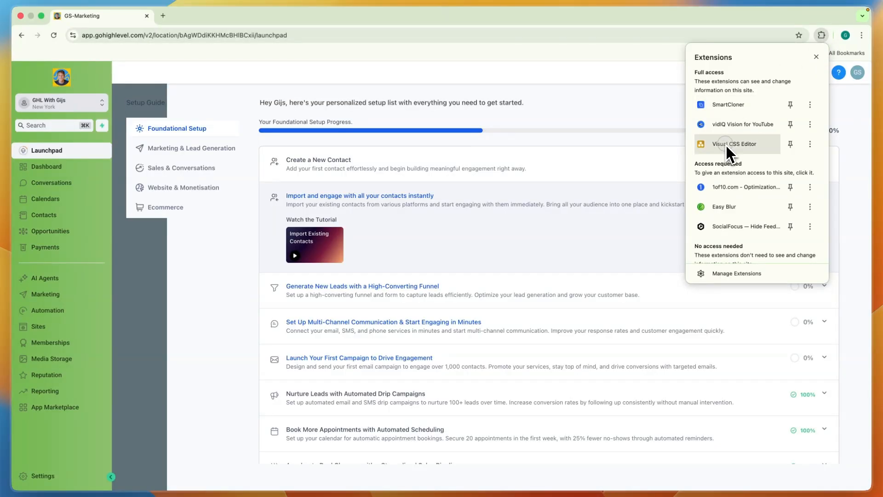
click(726, 144)
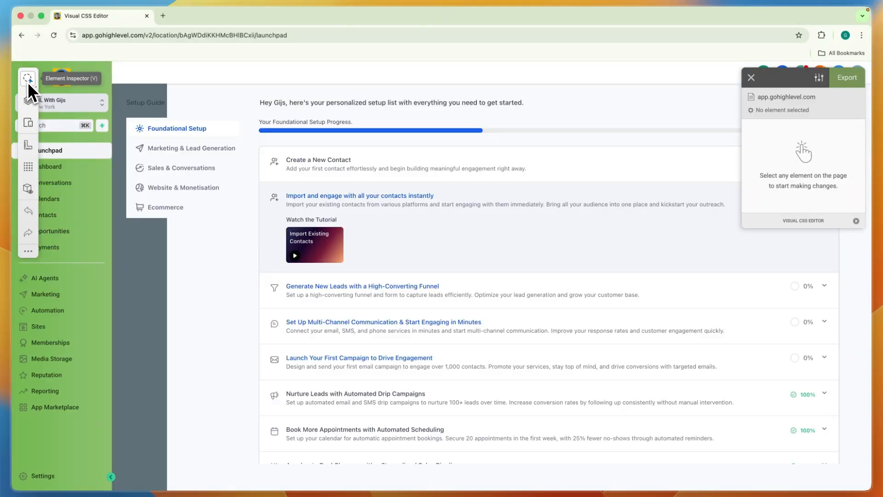
click(29, 79)
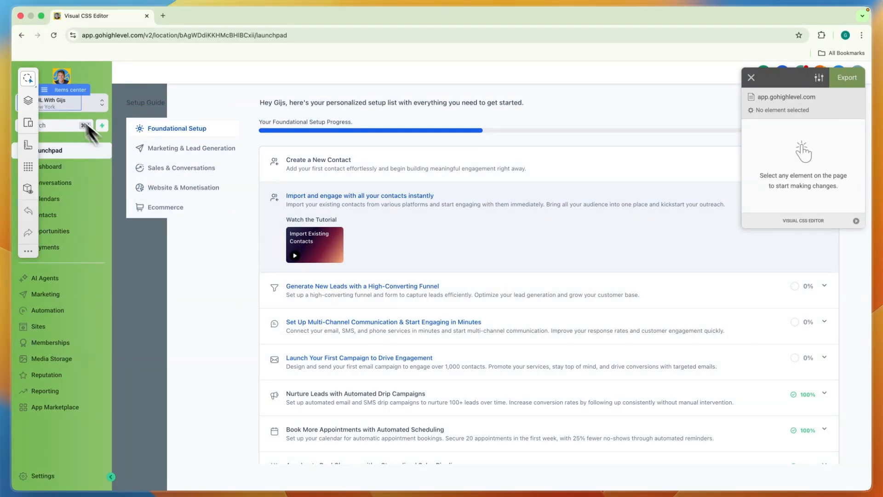
click(24, 103)
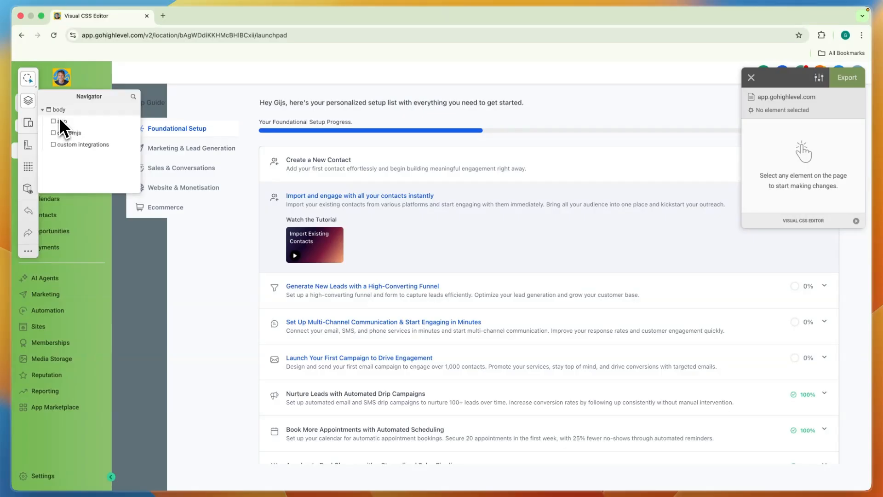
click(29, 123)
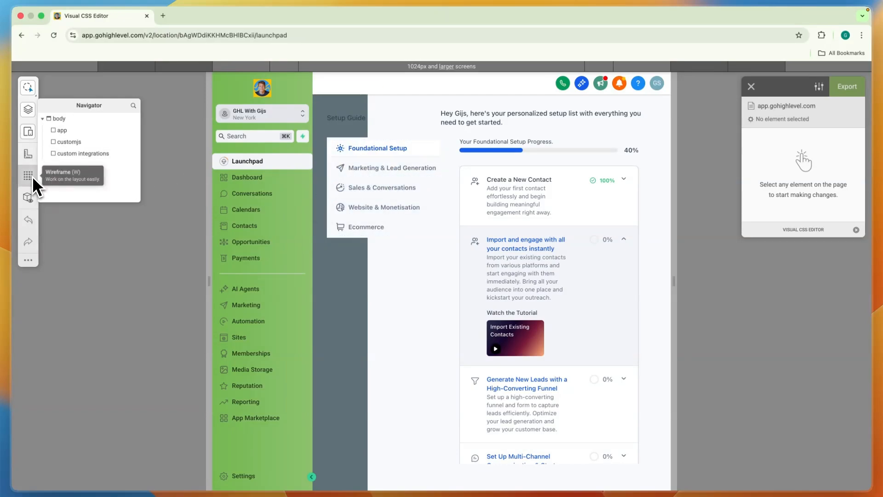
click(29, 177)
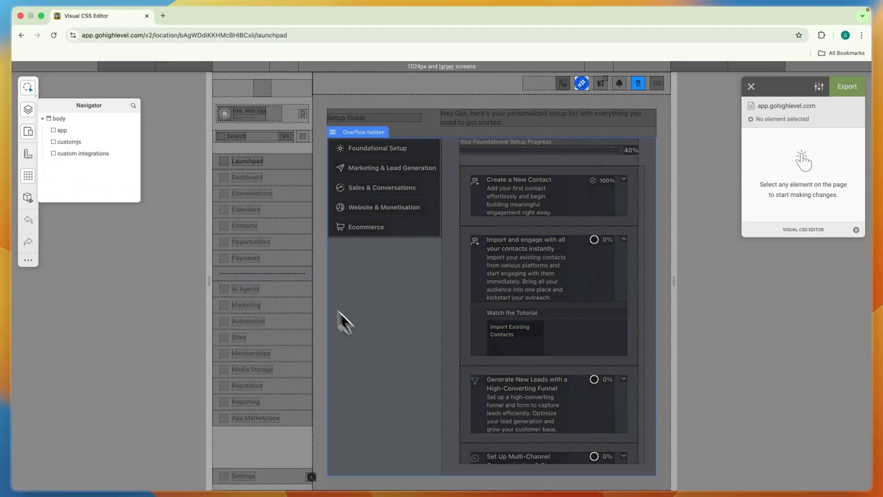
click(29, 197)
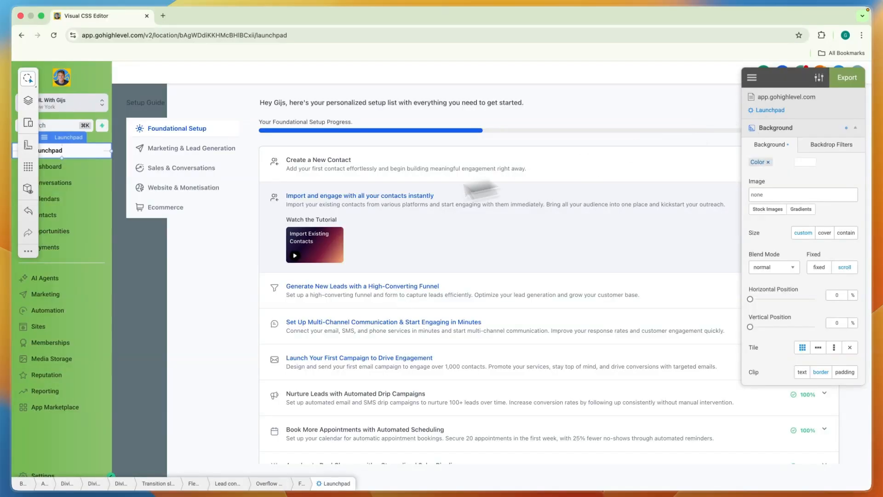
key(Escape)
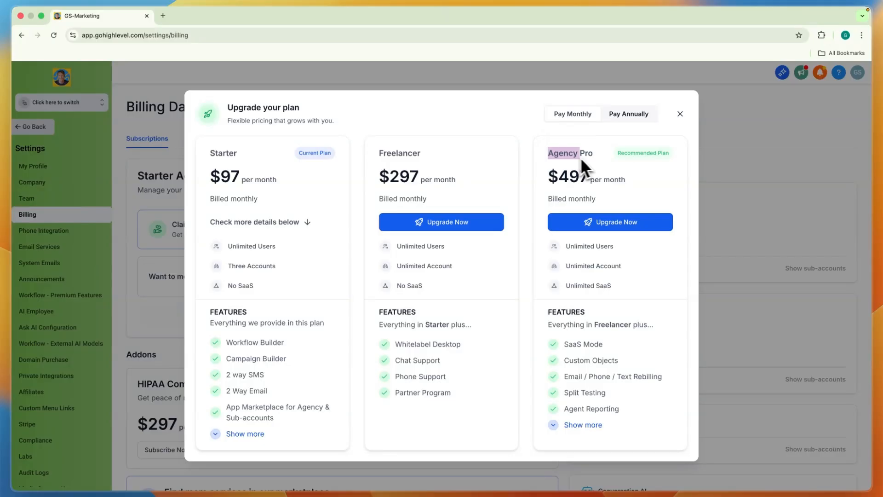
- Review the Agency Pro plan's features in the upgrade overview, including Email / Phone / Text Rebilling, and expand the full list
drag(580, 157, 594, 159)
click(608, 454)
click(619, 345)
drag(625, 363, 587, 381)
drag(661, 378, 645, 374)
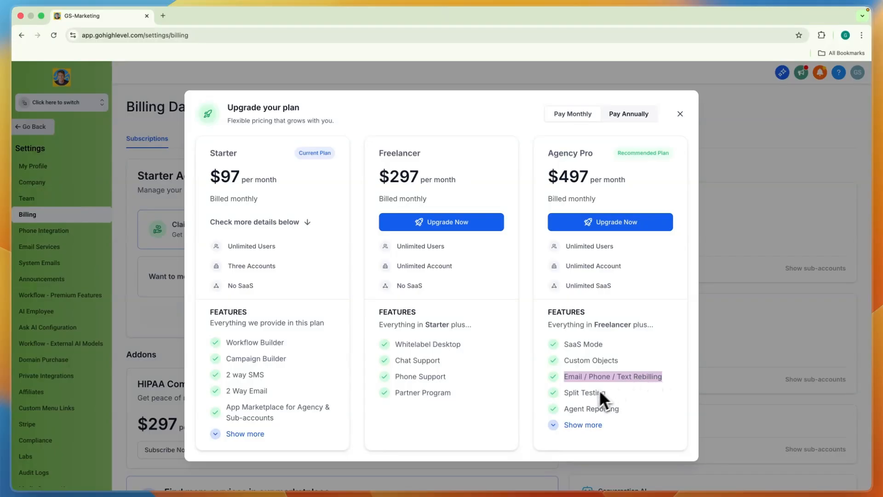
click(552, 426)
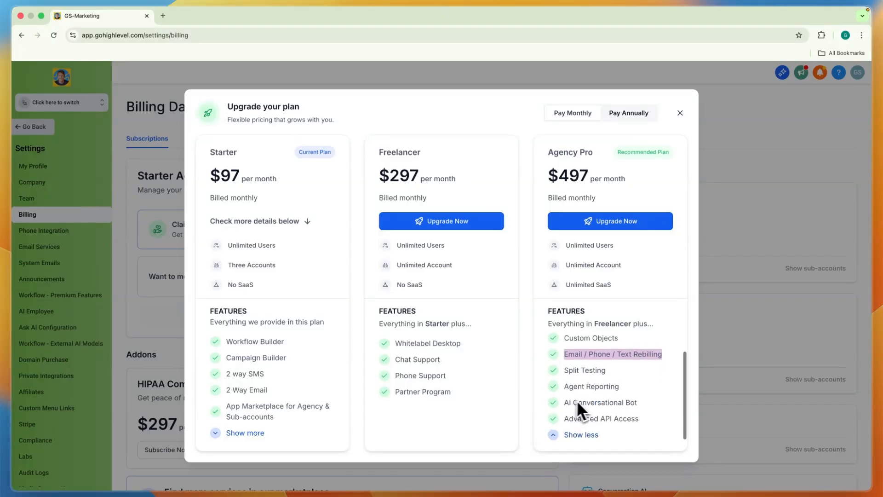
- Review the remaining Agency Pro features, including Advanced API Access and AI Conversational Bot, and close the plan upgrade overview
triple_click(601, 420)
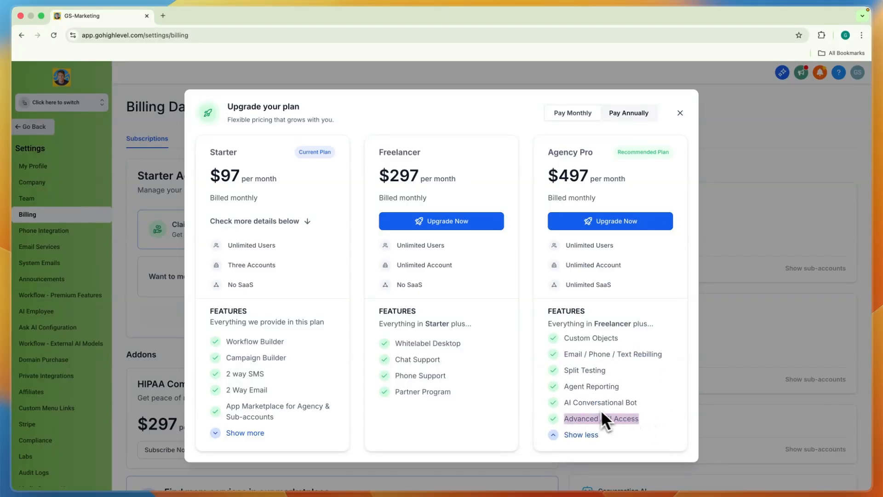
drag(572, 407, 641, 409)
click(655, 406)
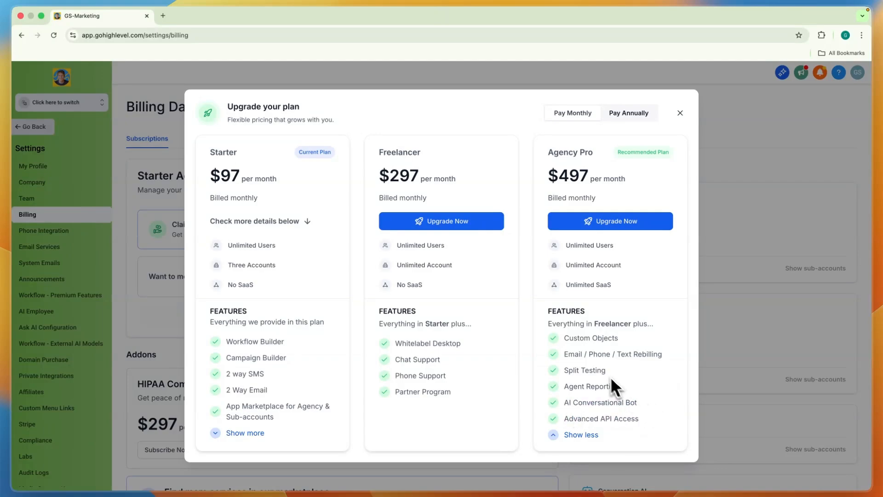
scroll(591, 370, up, 2)
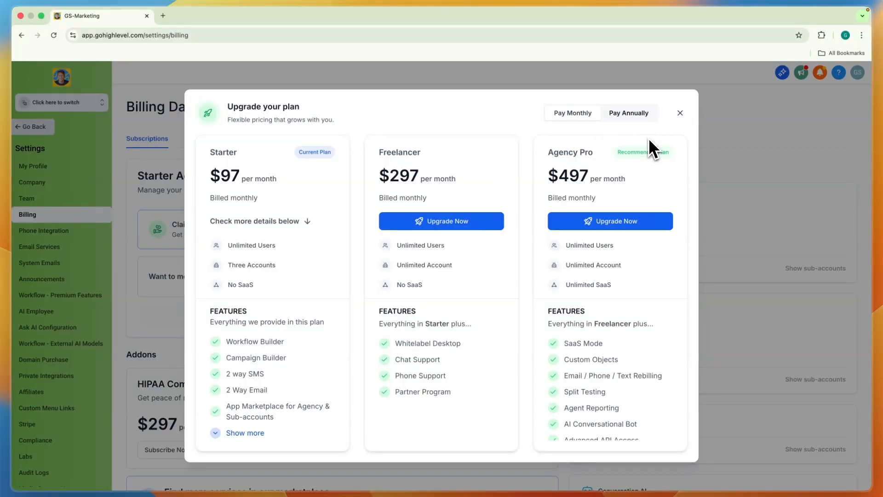
click(680, 114)
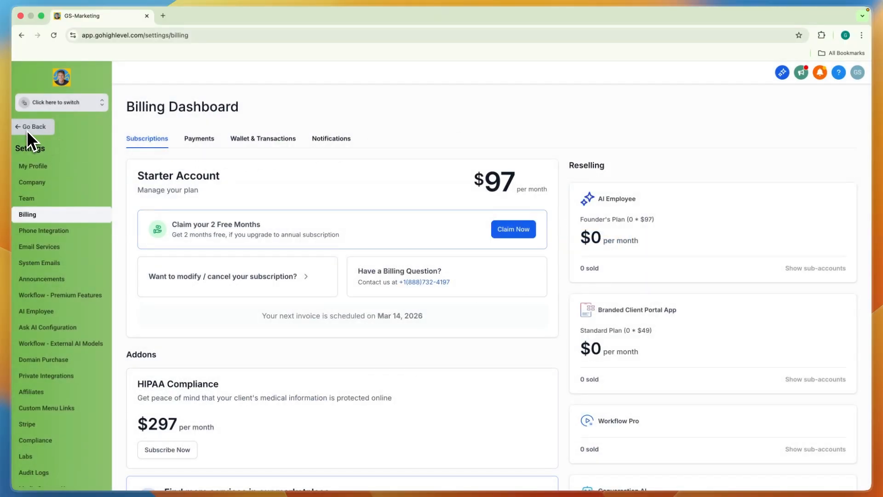
- Leave the billing settings and open the sub-account's Launchpad from the account switcher
click(29, 127)
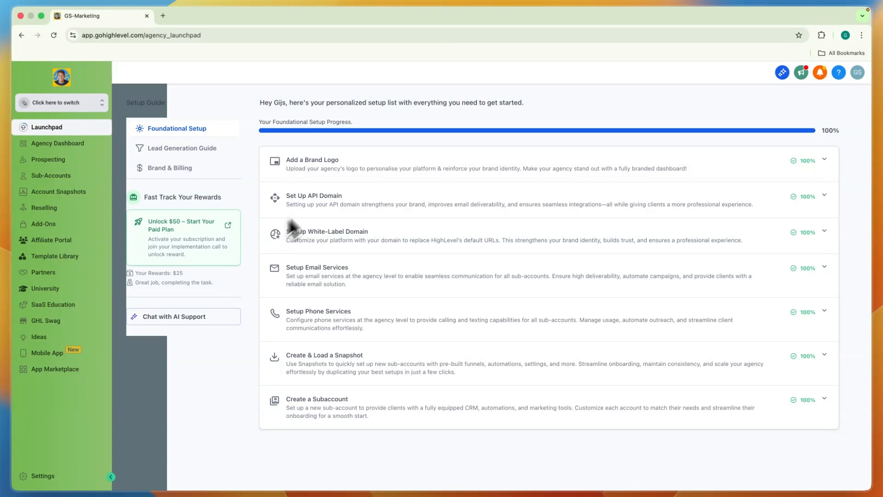
click(107, 110)
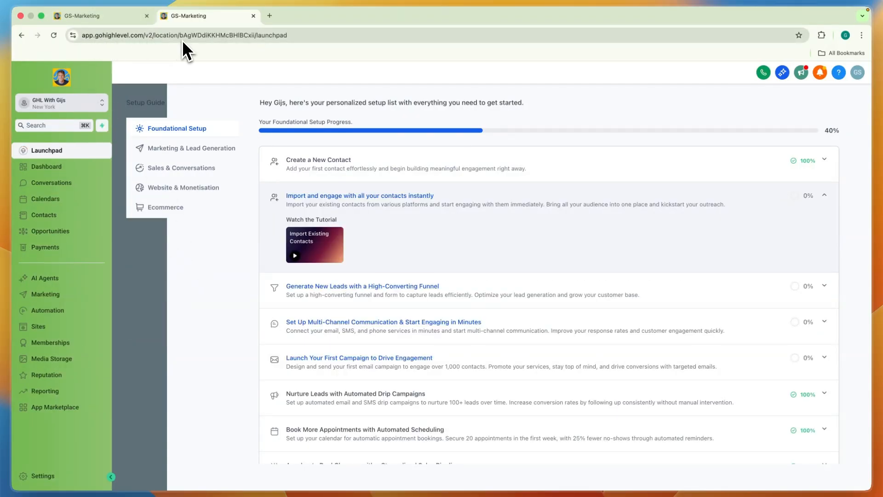
- Open the white-label domain app.danistutorials.live in a new browser tab and try to sign in with the fields empty
click(269, 16)
text(app.)
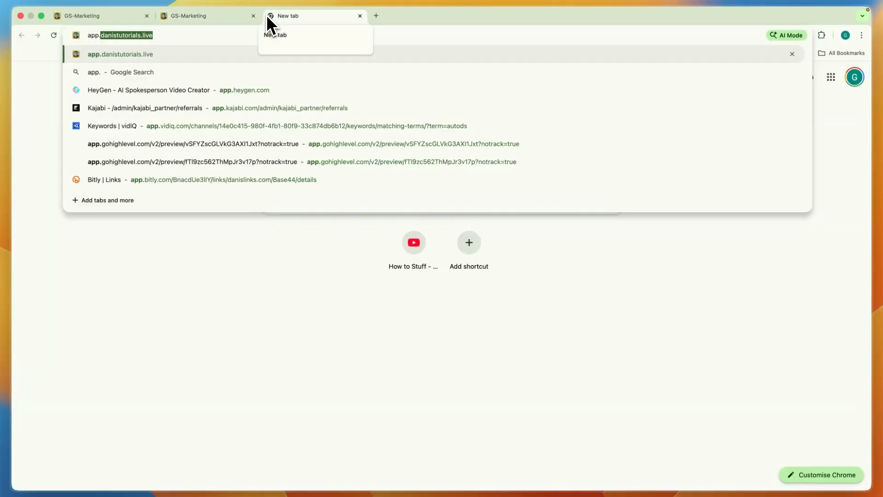
text(danistutorials)
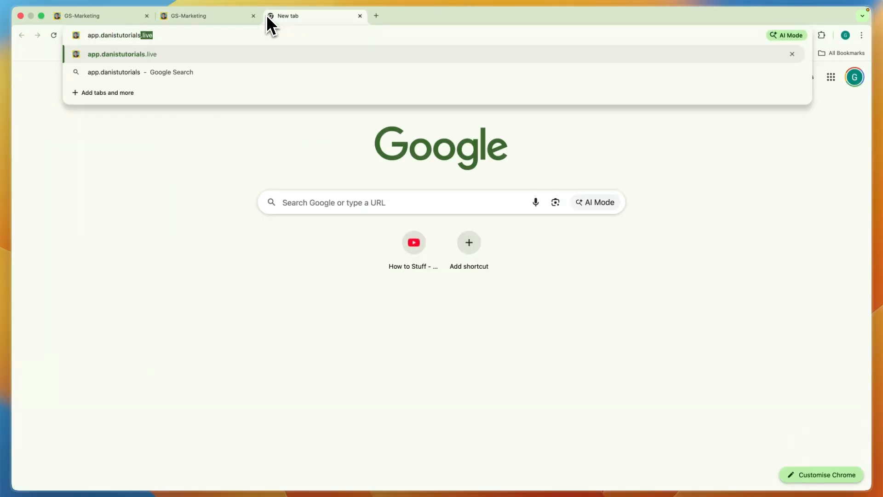
text(.live)
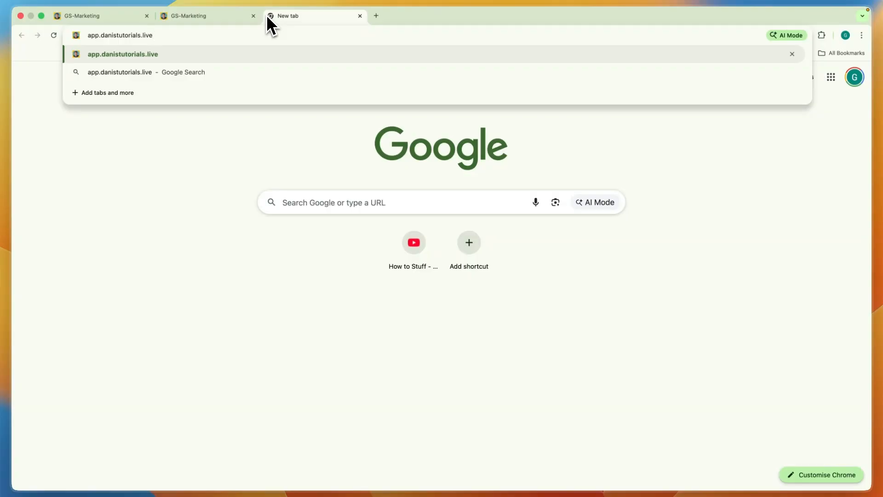
key(Return)
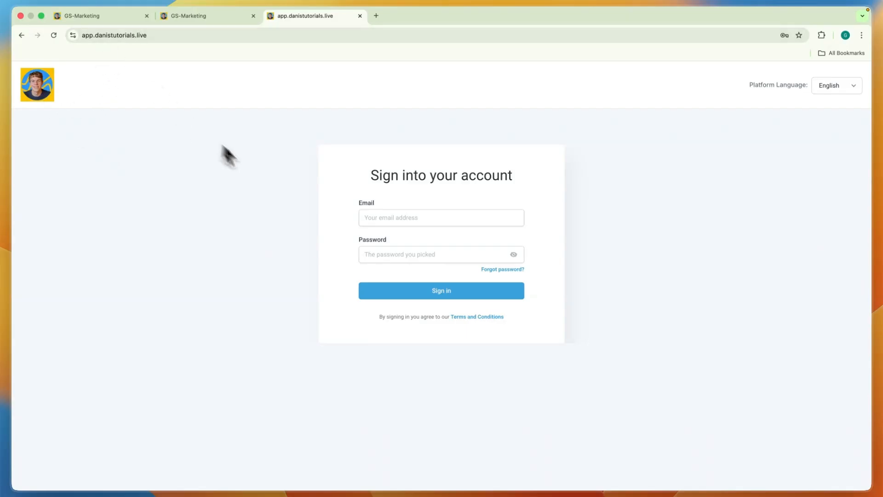
click(416, 290)
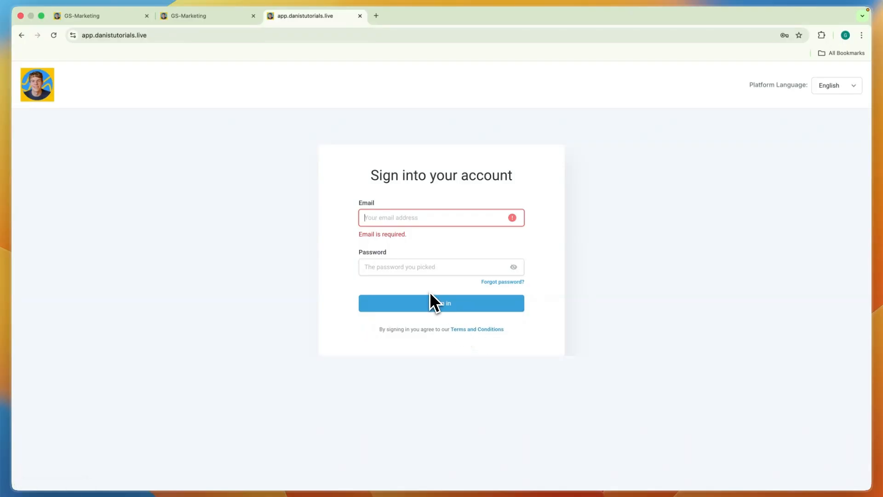
- Return to the HighLevel account's browser tab and leave the Whitelabel company settings for the sub-account's Launchpad
key(ctrl+Tab)
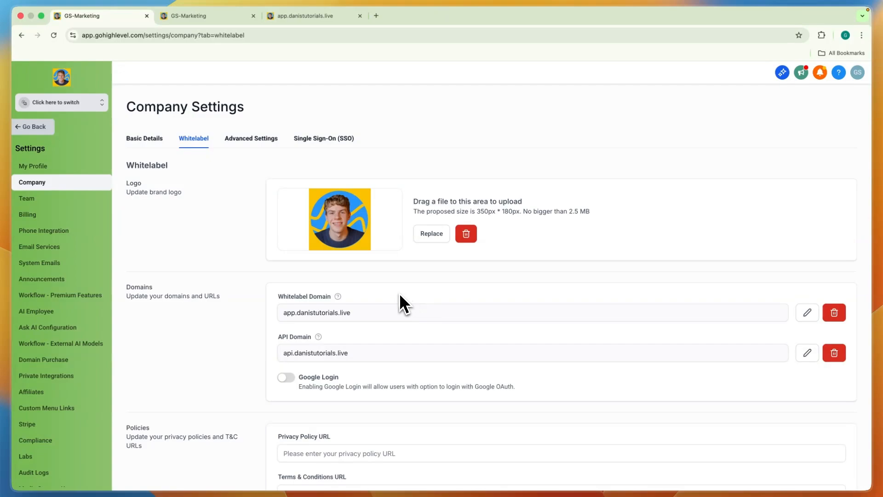
click(37, 128)
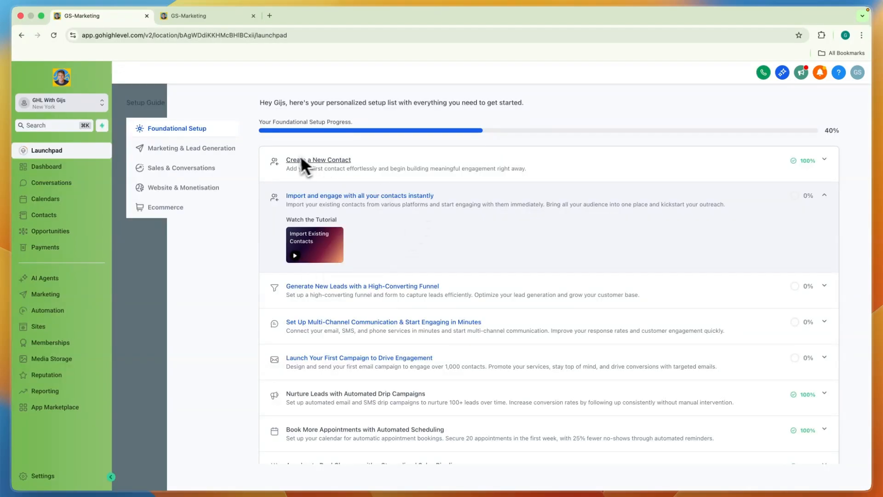